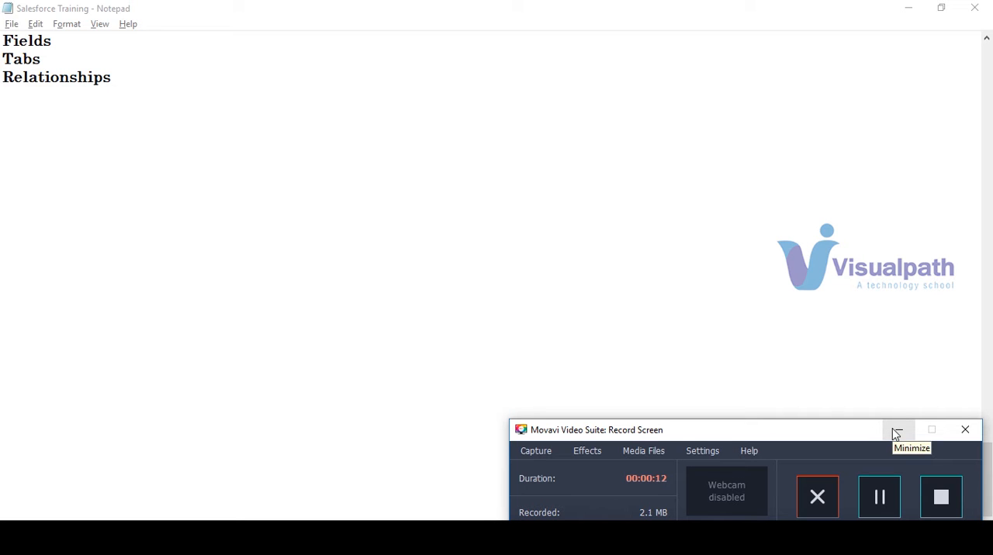
Step: Add the heading "Rollup Summary:" to the notes, leaving a blank line below "Relationships"
click(896, 432)
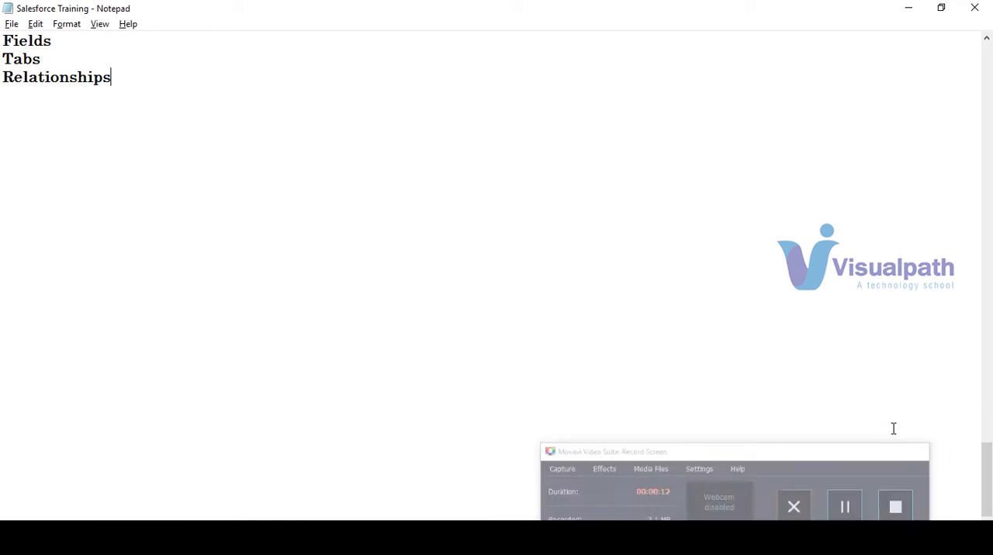
click(25, 114)
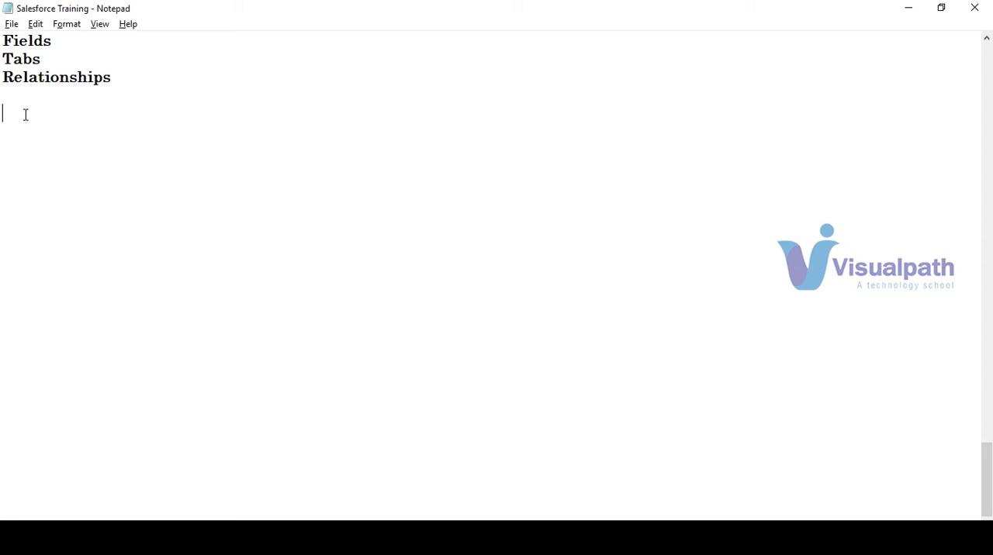
text(Rollup Sulmm)
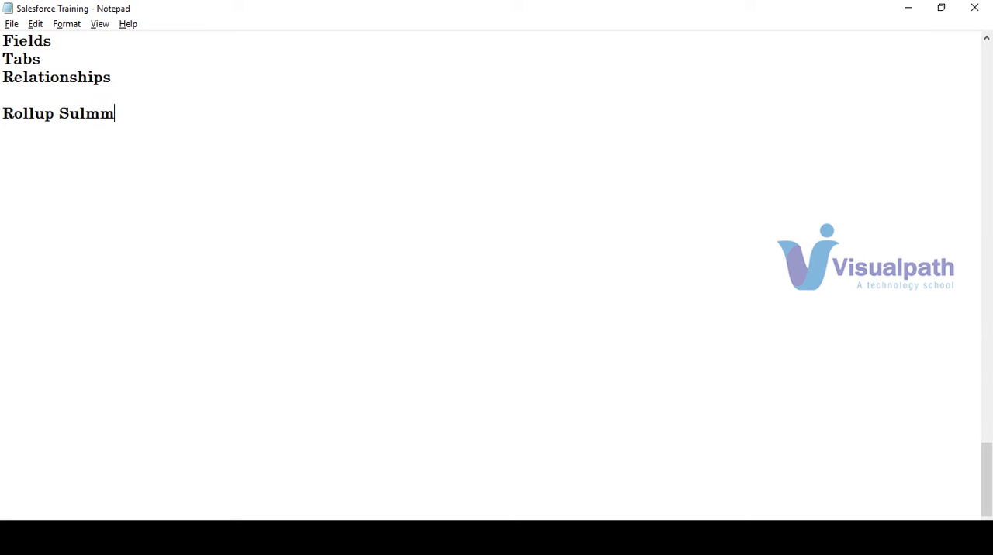
key(BackSpace)
key(BackSpace)
key(BackSpace)
text(mmary:)
Step: Underline the "Rollup Summary:" heading with a row of equals signs on the line below it
key(Return)
text(===)
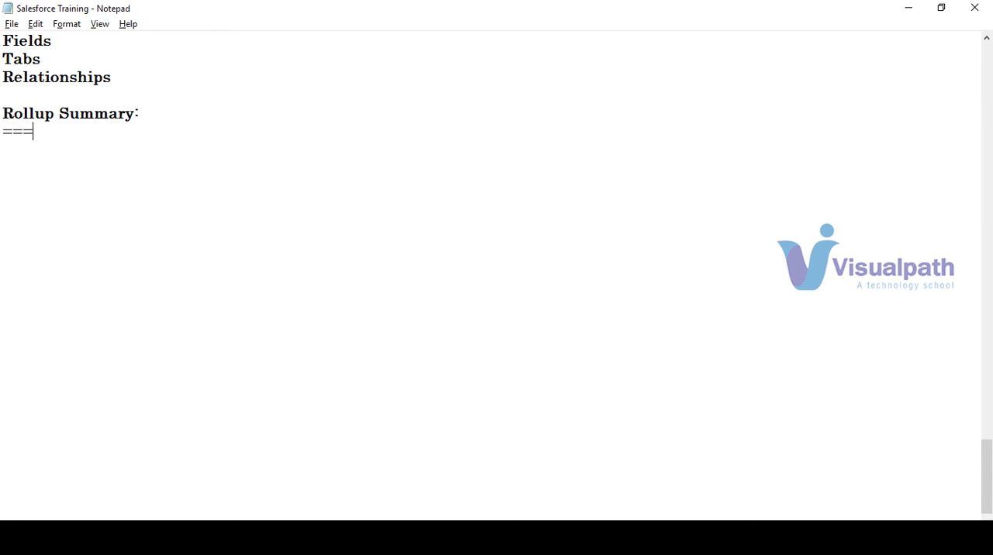
text(===========)
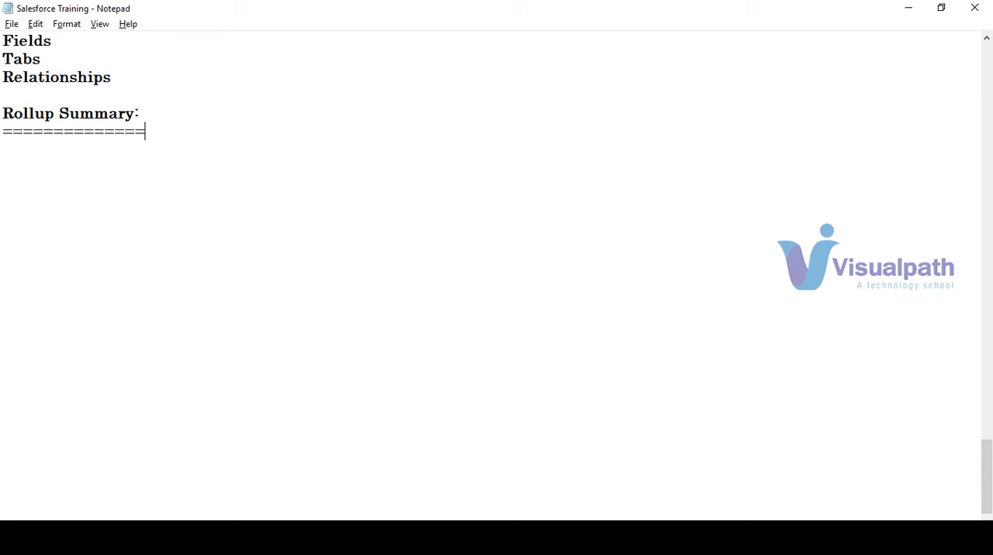
Step: Below the underlined heading, write "Summarized information of the child objects in MD Relationship", leaving a blank line in between
key(Return)
key(Return)
text(Summarized)
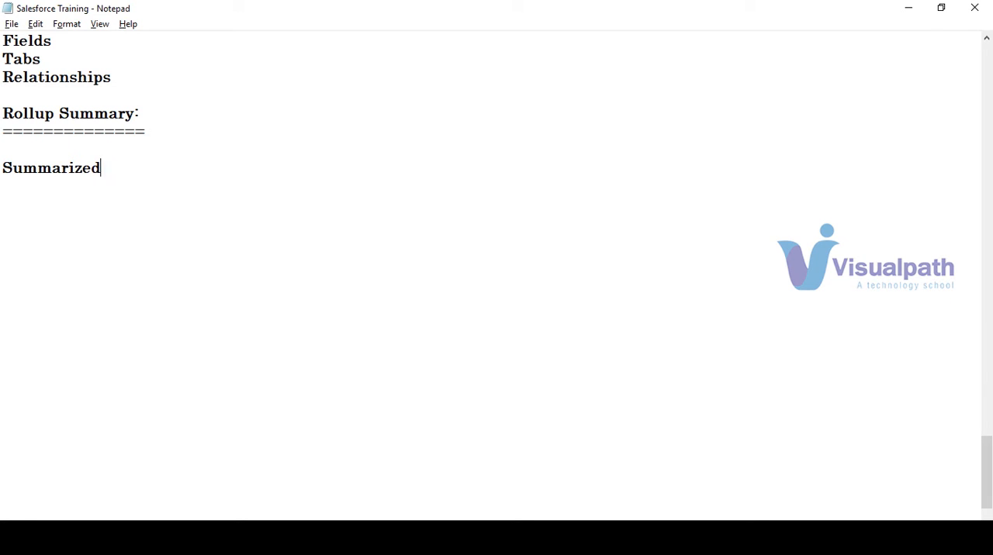
text( information)
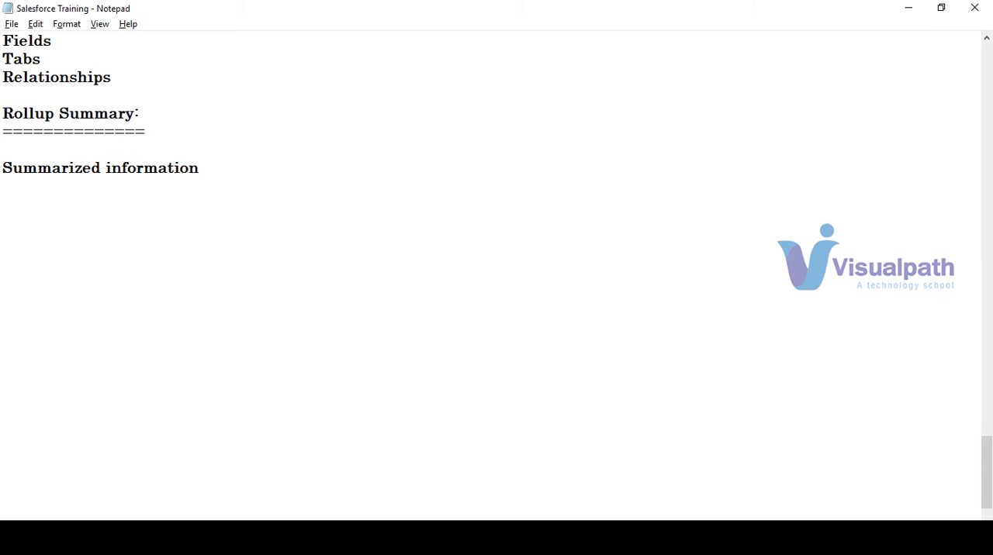
text(of the child objects)
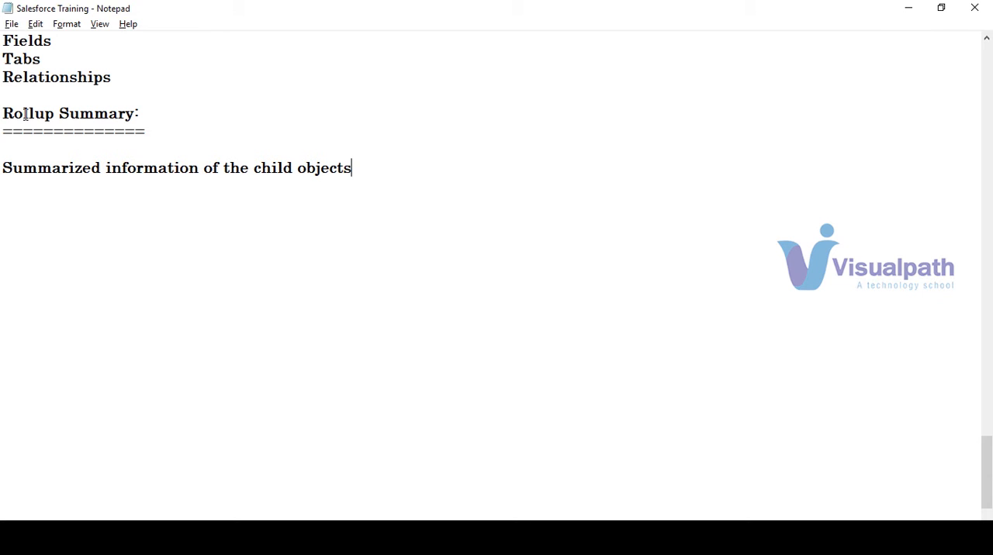
text( in MD Relationship)
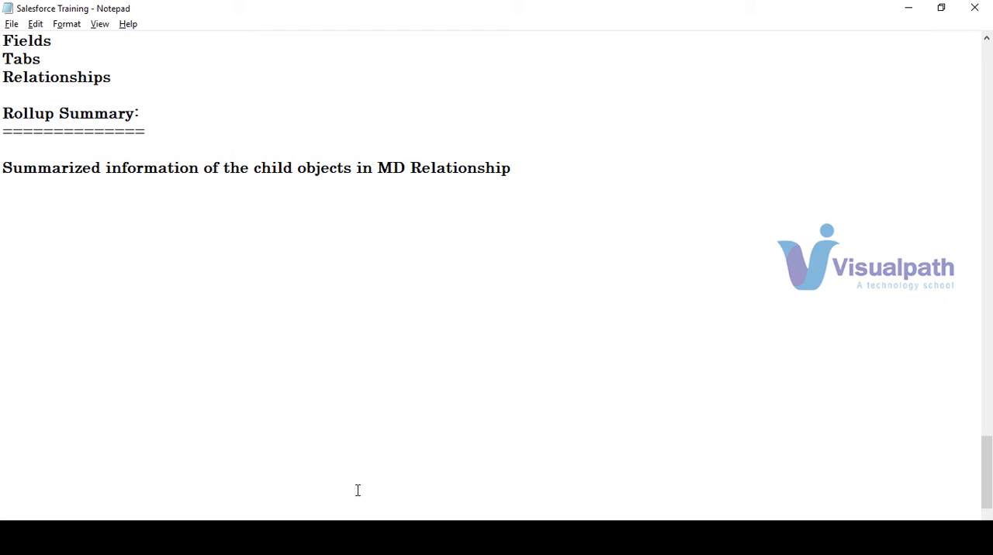
Step: Switch to Salesforce in the browser, close the first Positions home page, and return from the Position field to the Job Application object definition
key(alt+Tab)
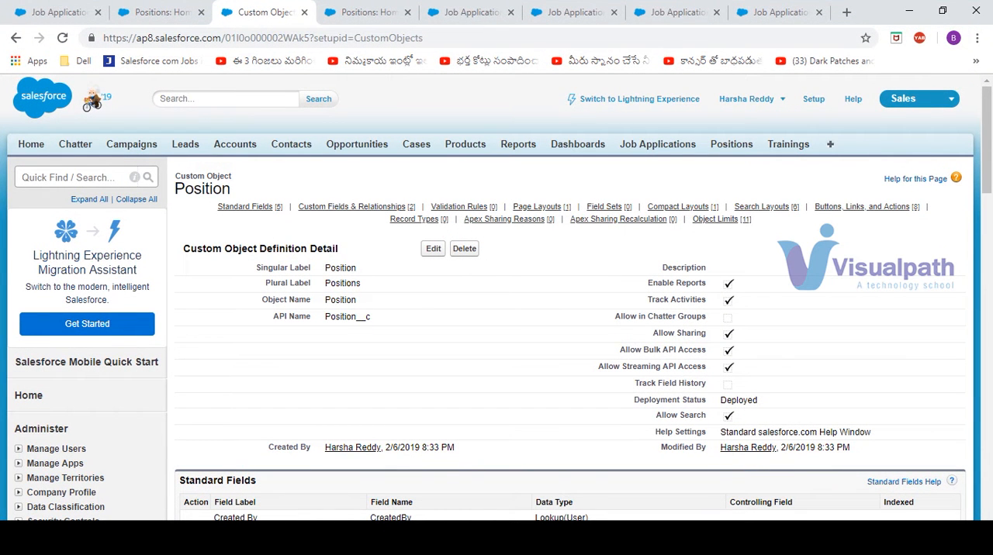
click(201, 14)
click(43, 13)
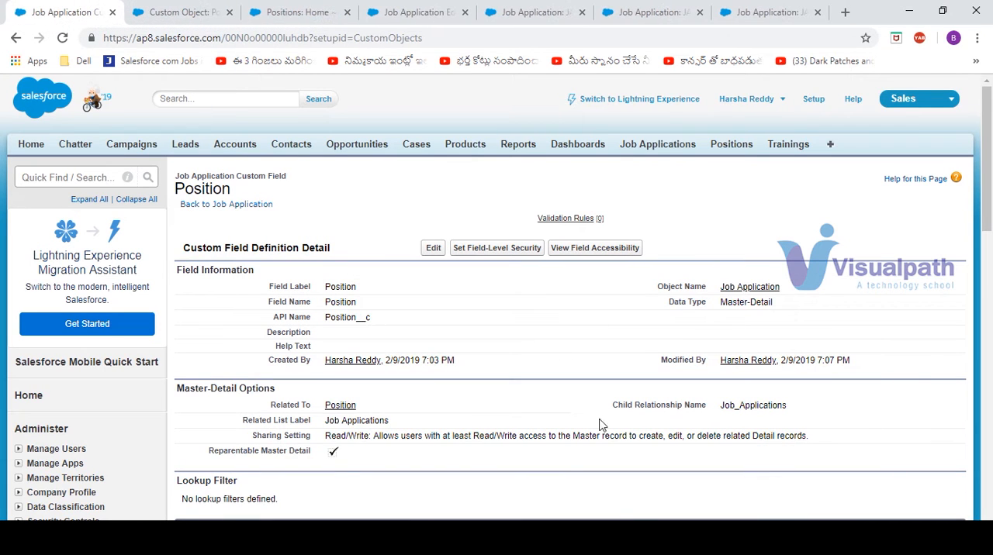
click(226, 205)
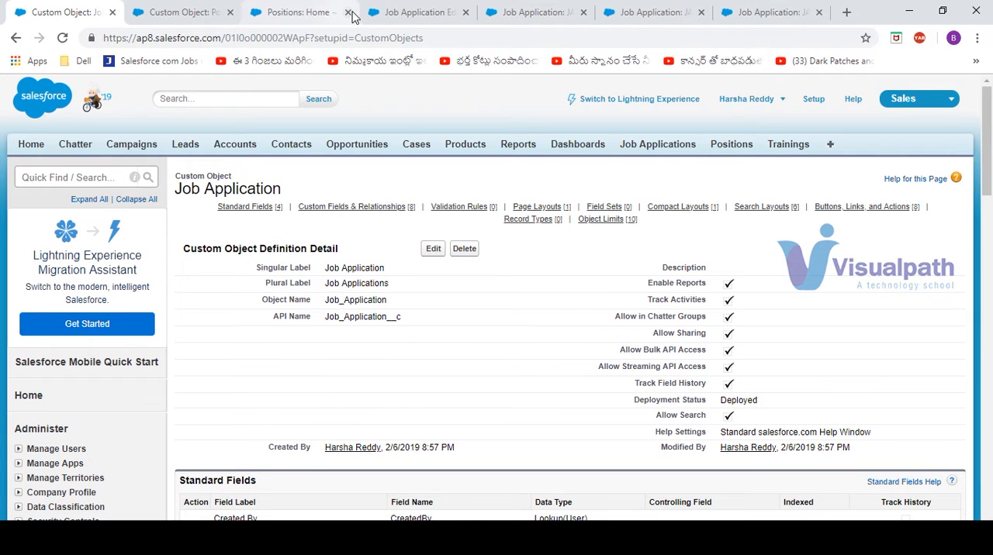
Step: Close the remaining Positions home page, the Job Application edit page and the surplus Job Application record pages
click(349, 13)
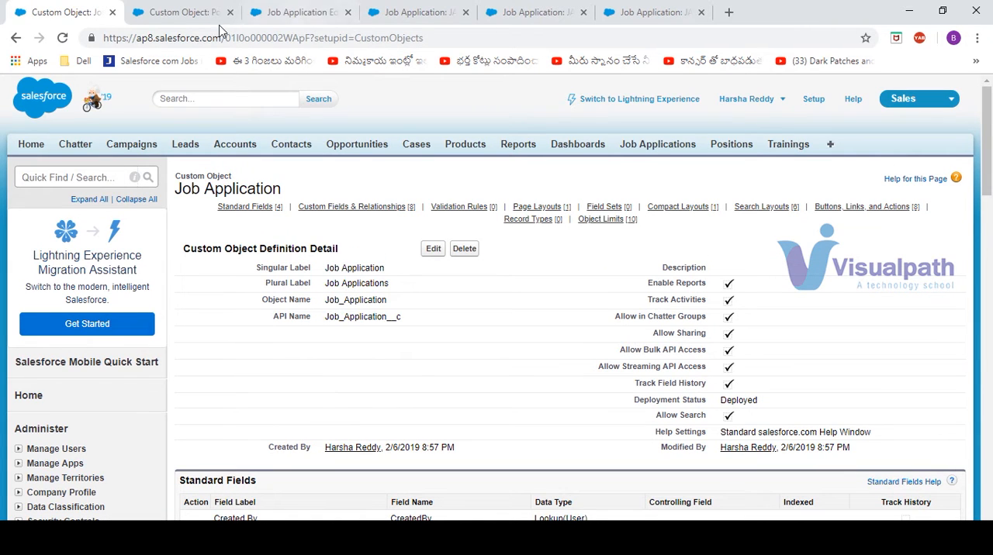
click(348, 13)
click(348, 13)
click(347, 13)
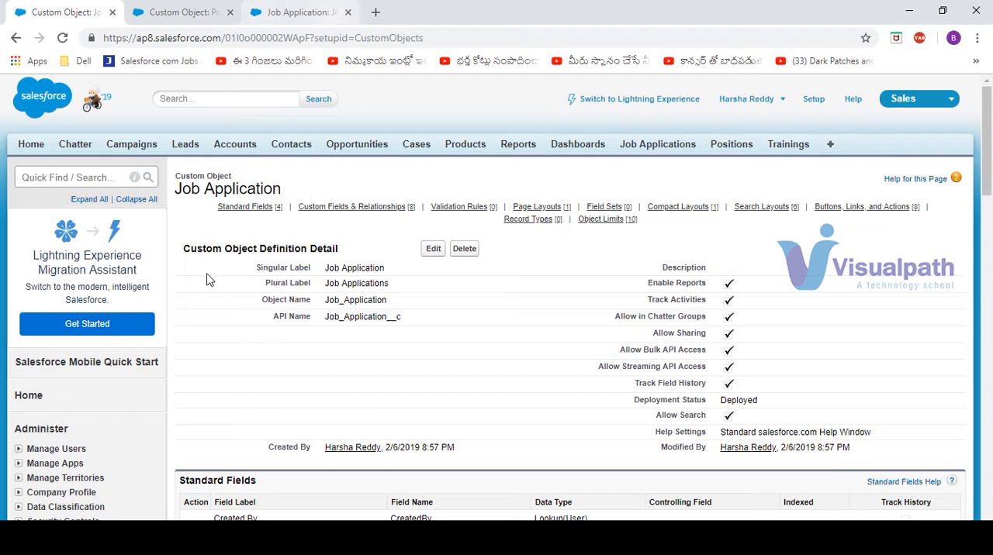
Step: Review the custom fields of Position and Job Application, and check the Roll-Up Summary data type for a new Job Application field
click(252, 13)
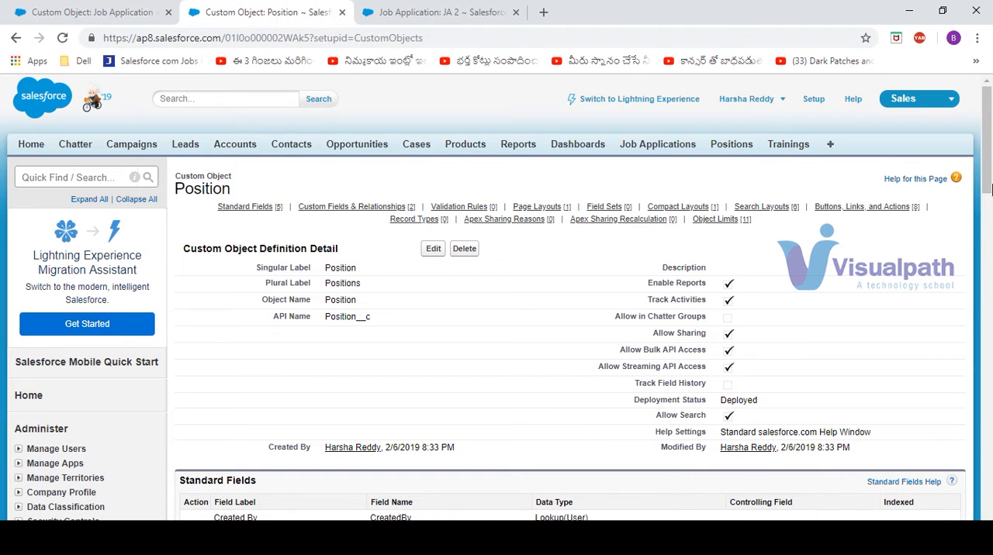
drag(990, 190, 991, 313)
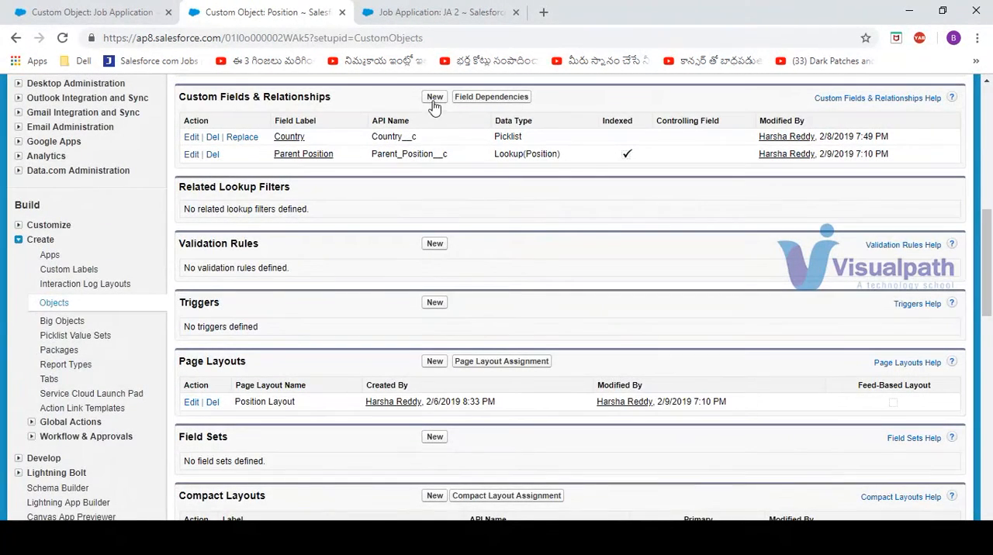
click(148, 13)
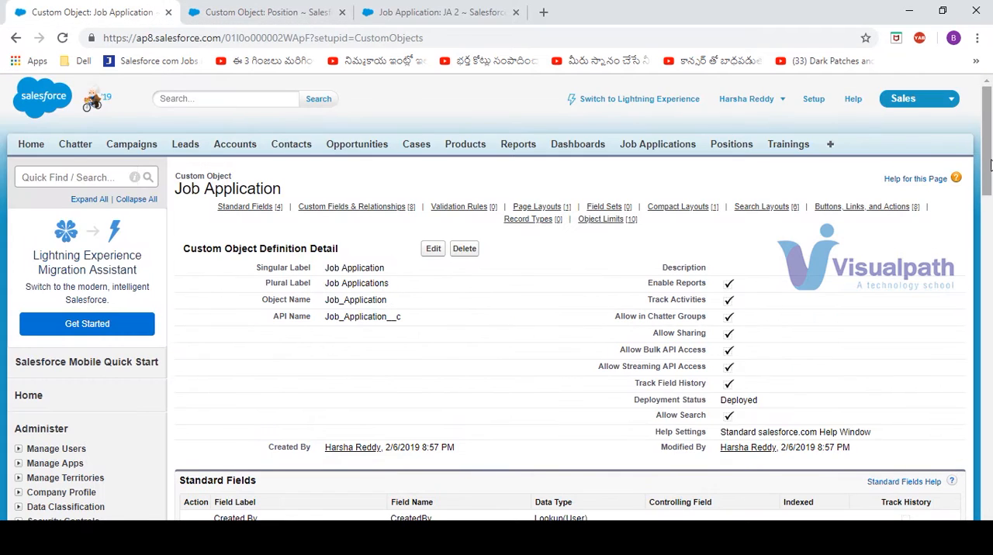
drag(991, 165, 991, 278)
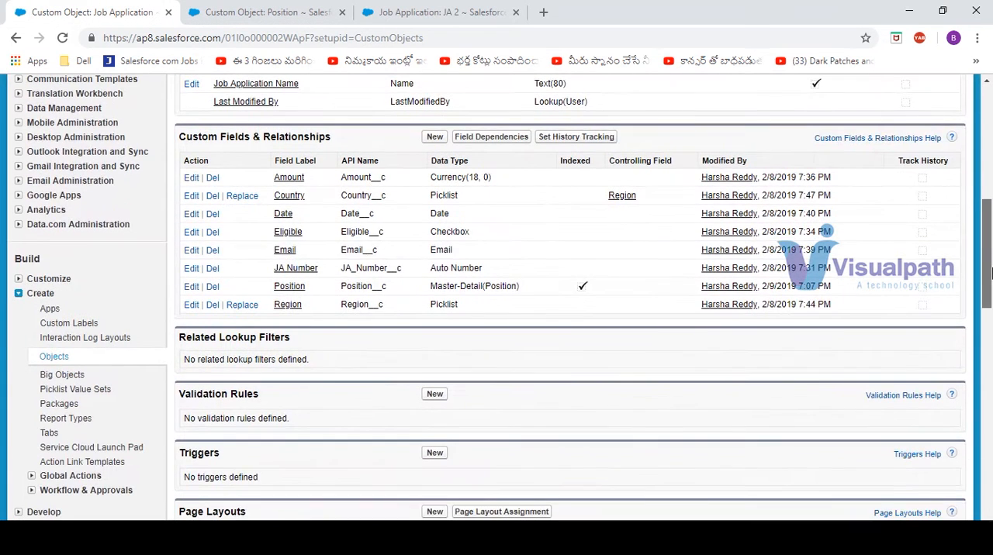
click(432, 138)
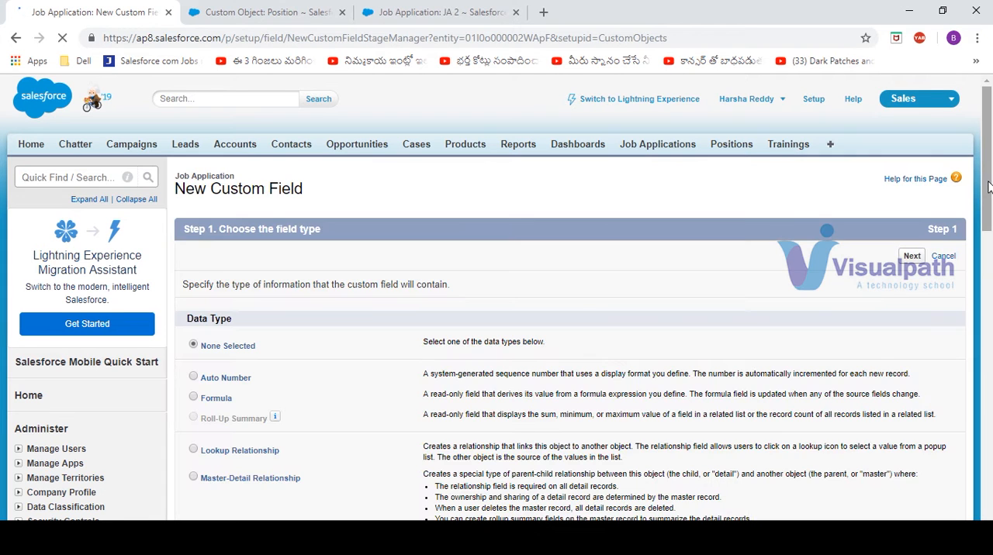
scroll(347, 261, down, 1)
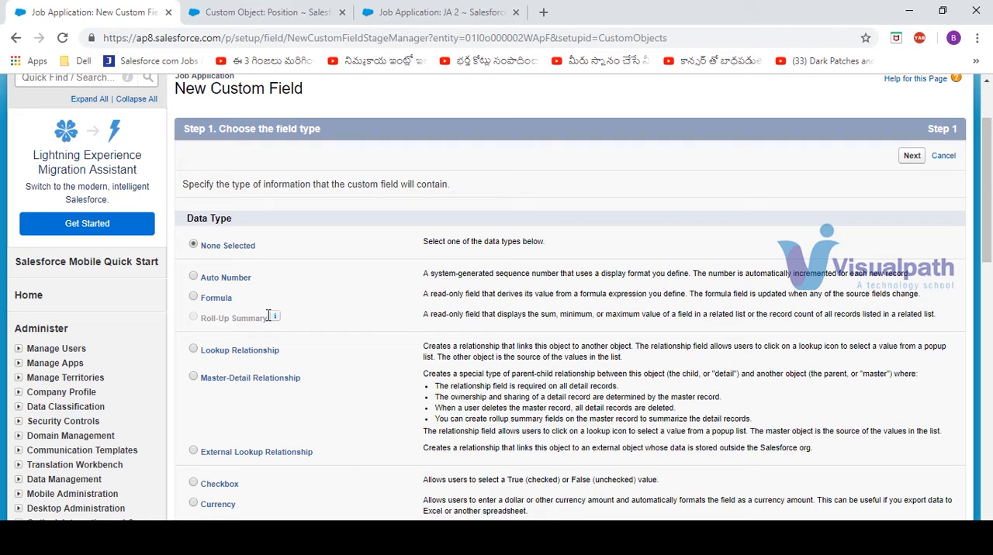
mouse_move(275, 319)
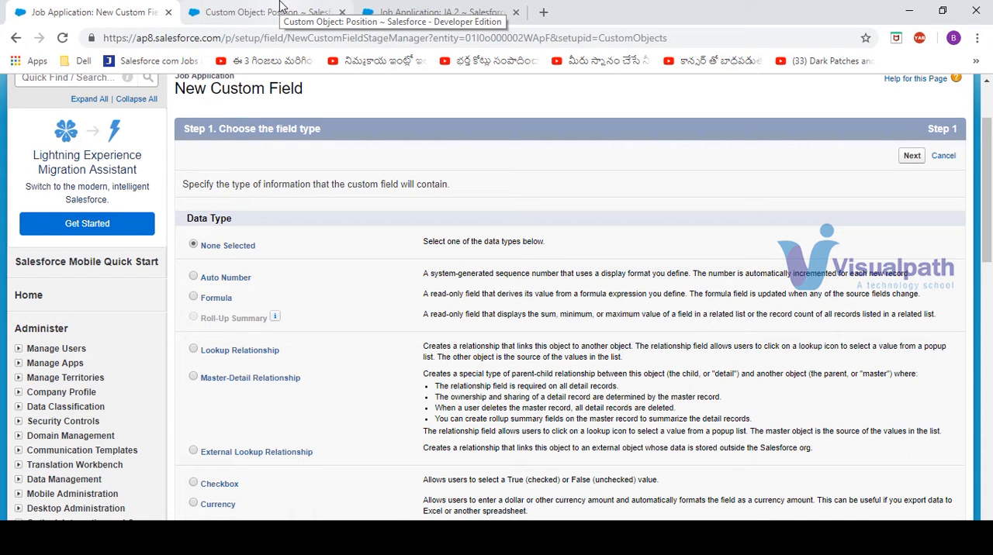
Step: Start a new Roll-Up Summary custom field on the Position object and proceed to its details, closing the leftover Job Application record page
click(280, 7)
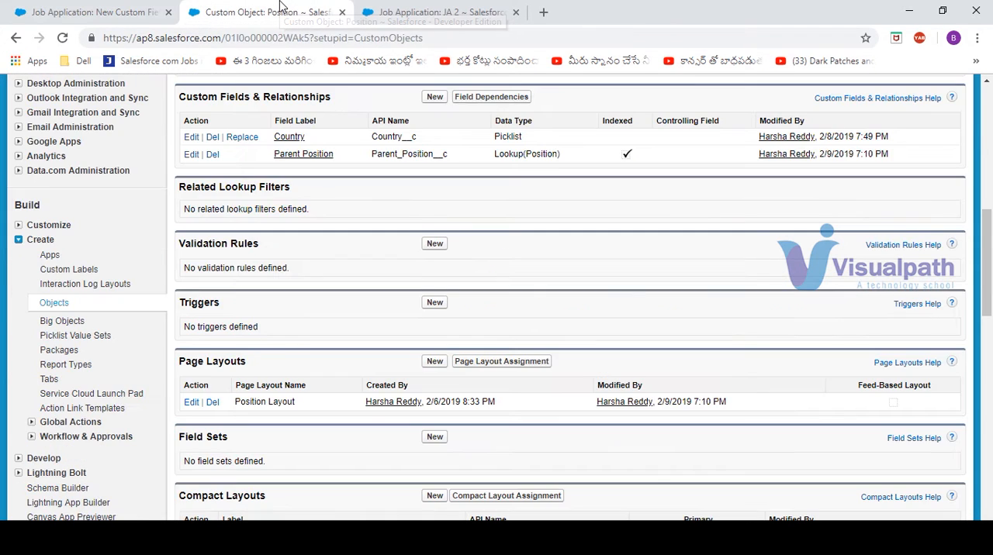
drag(279, 9, 340, 31)
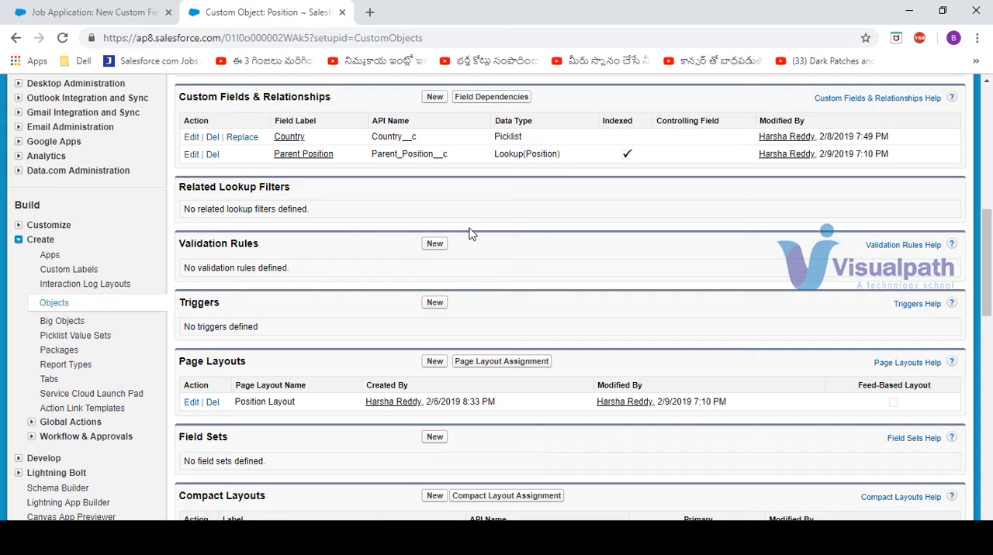
click(435, 98)
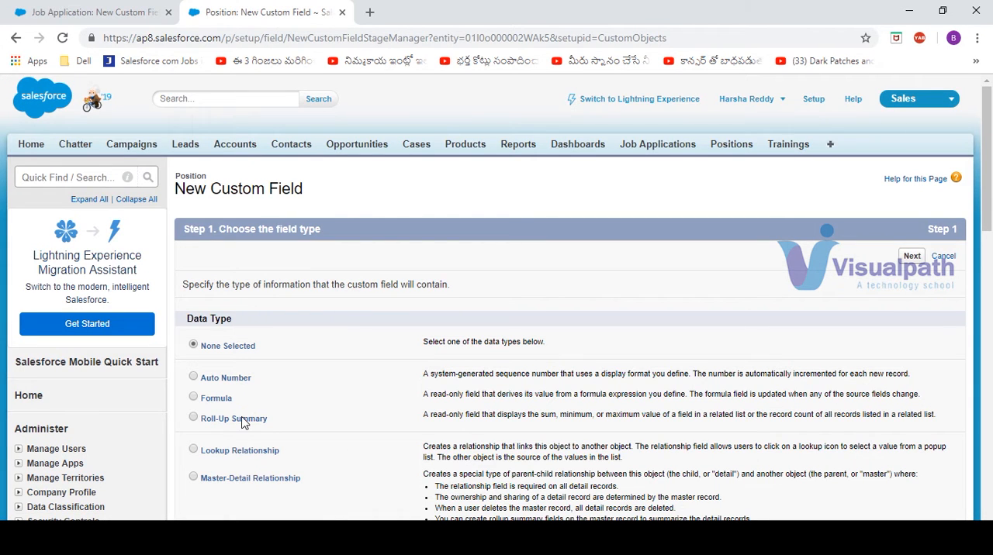
click(911, 257)
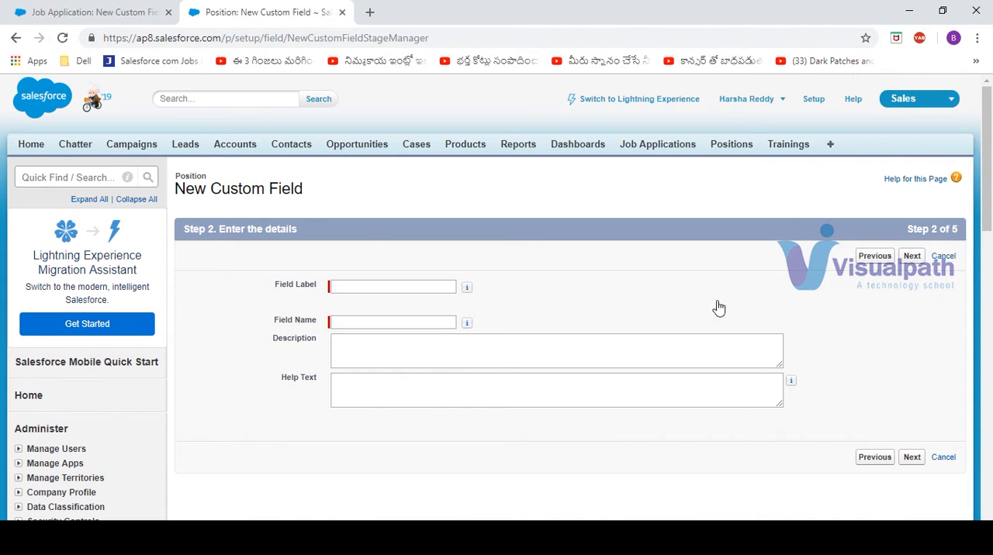
Step: Leave the new Job Application field form and view the Job Applications home page with its recent records
click(65, 8)
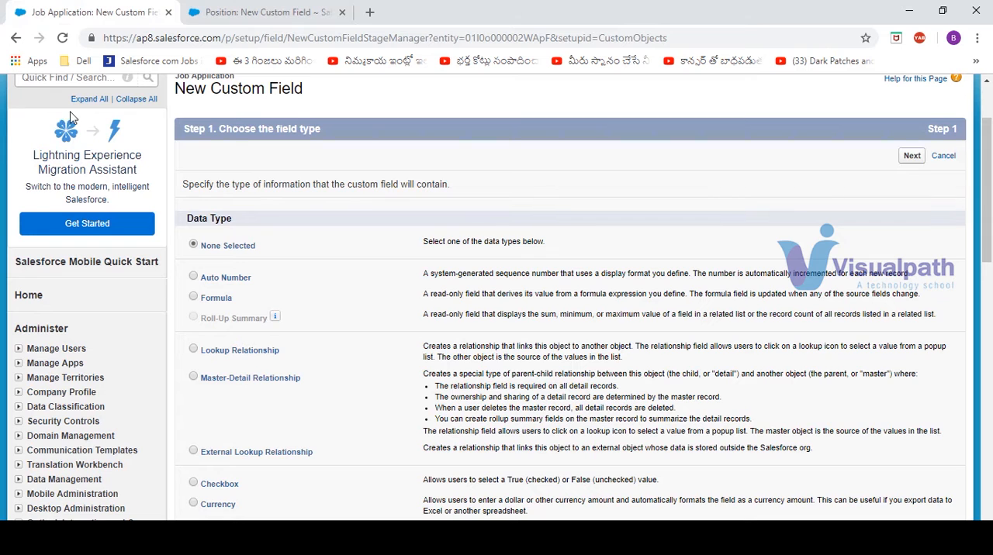
scroll(986, 107, up, 2)
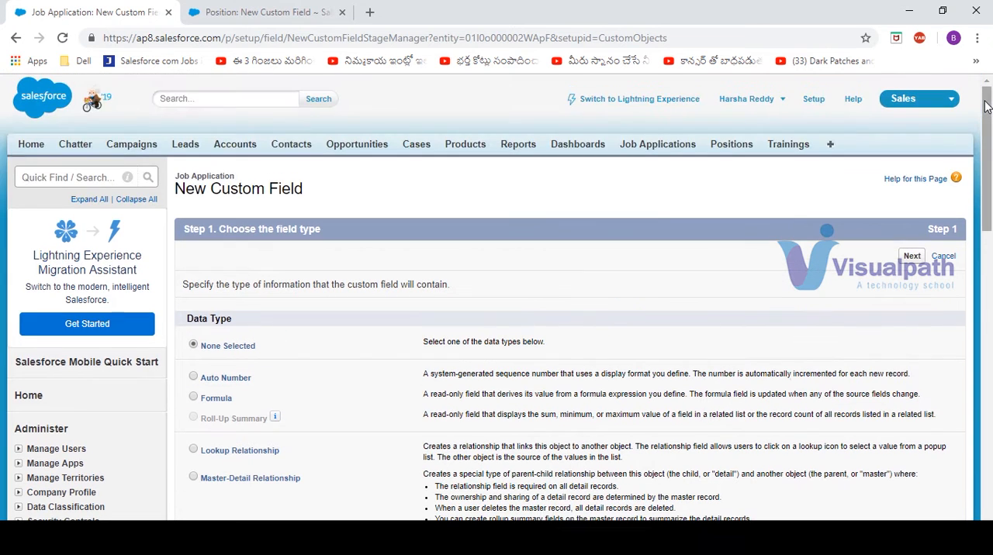
click(664, 148)
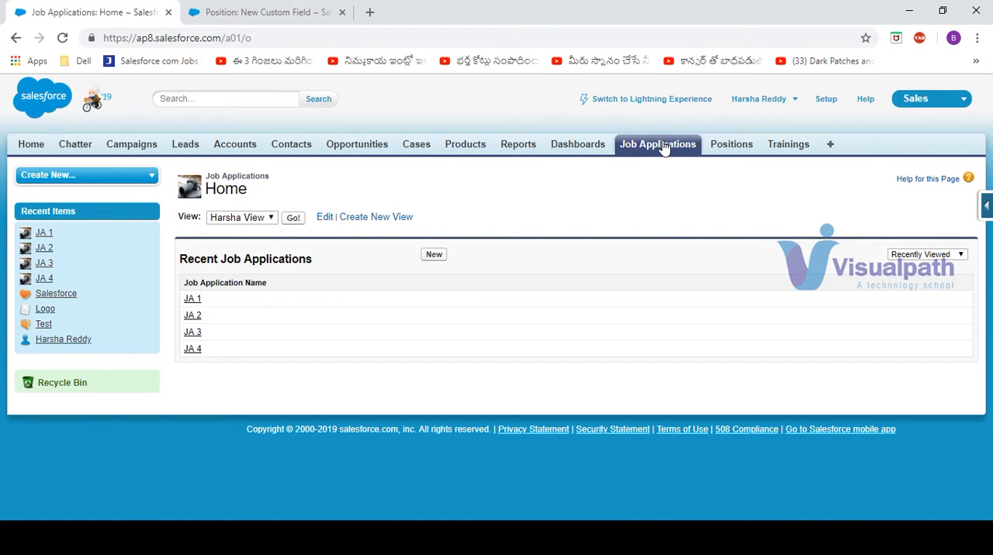
Step: Switch to the Notepad notes and add the line "Count of the records" below the rollup summary description
click(683, 539)
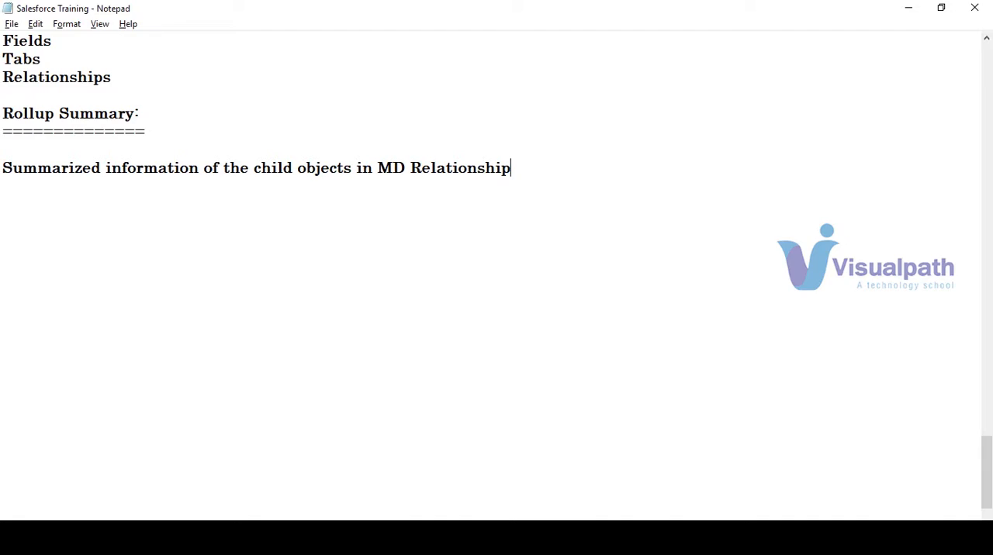
key(Return)
text(Count)
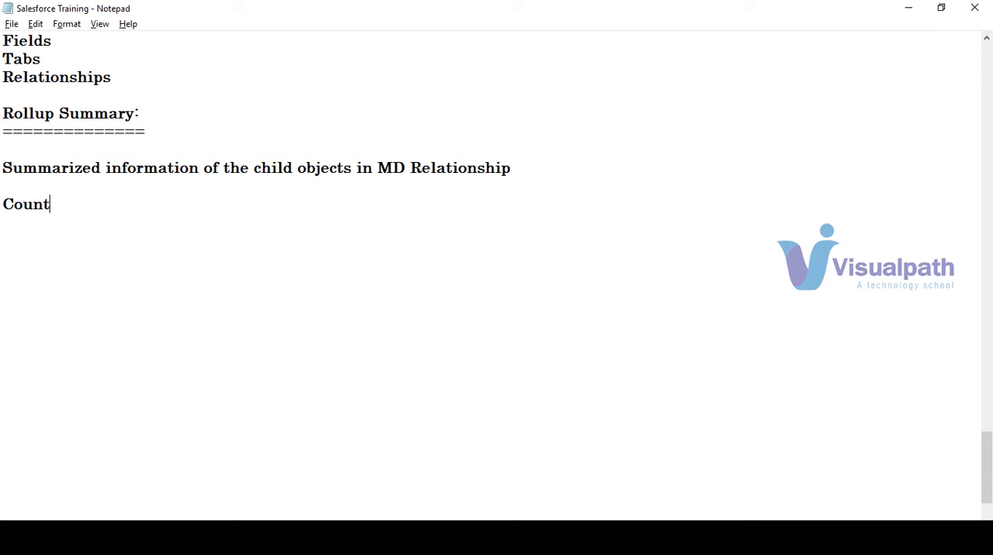
text( of the rer)
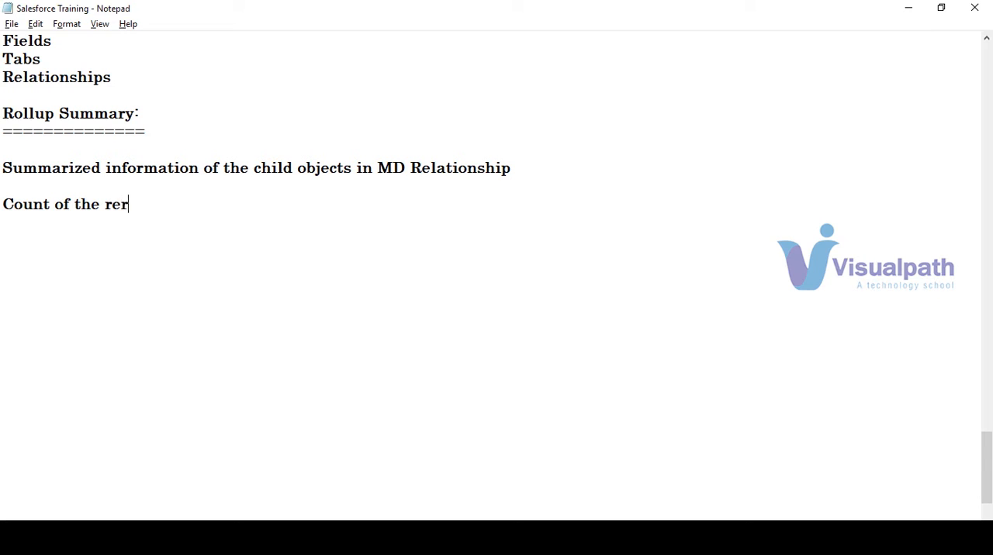
key(BackSpace)
text(cors)
key(BackSpace)
text(ds)
Step: Leave a blank line below "Count of the records" and list "Sum", "Min" and "Max" on separate lines
key(Return)
key(Return)
text(Sum)
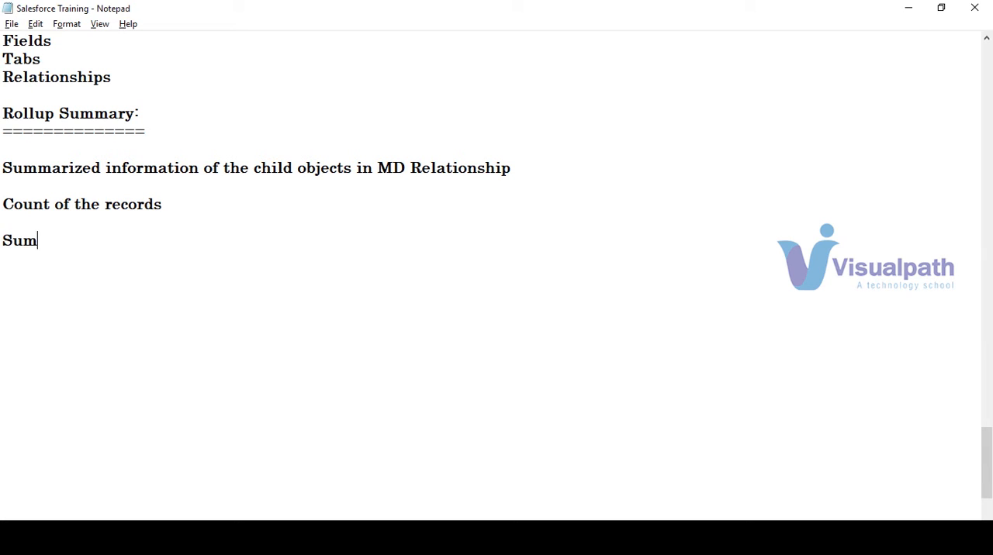
key(Return)
text(Min)
key(Return)
text(Max)
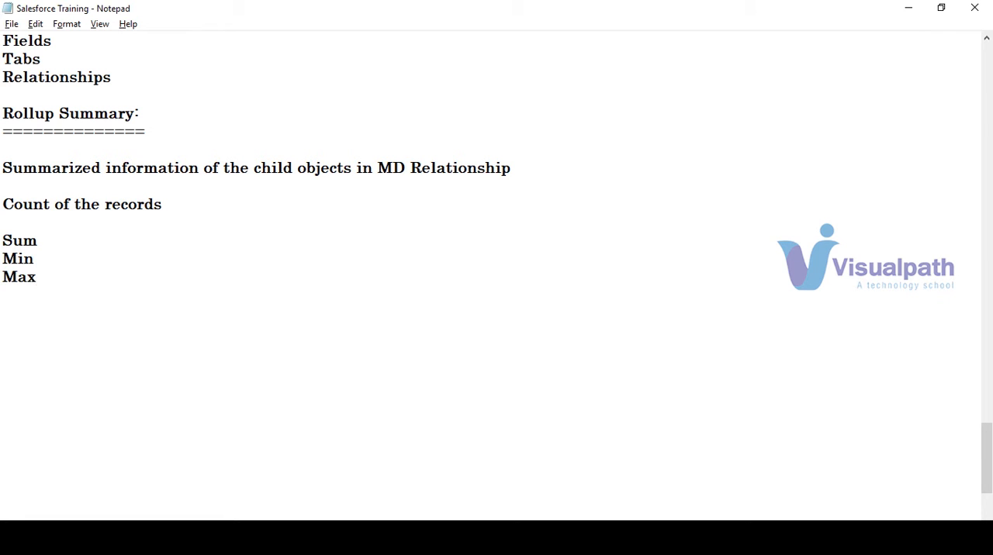
Step: Switch to the Position custom field setup in Chrome, label the field "Total No JA's", and proceed to the summary calculation
key(alt+Tab)
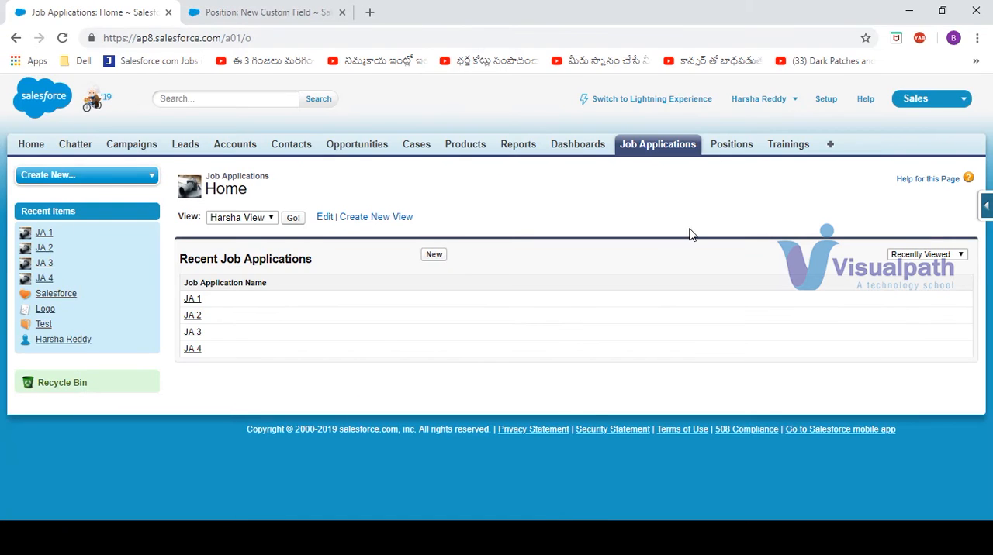
click(295, 9)
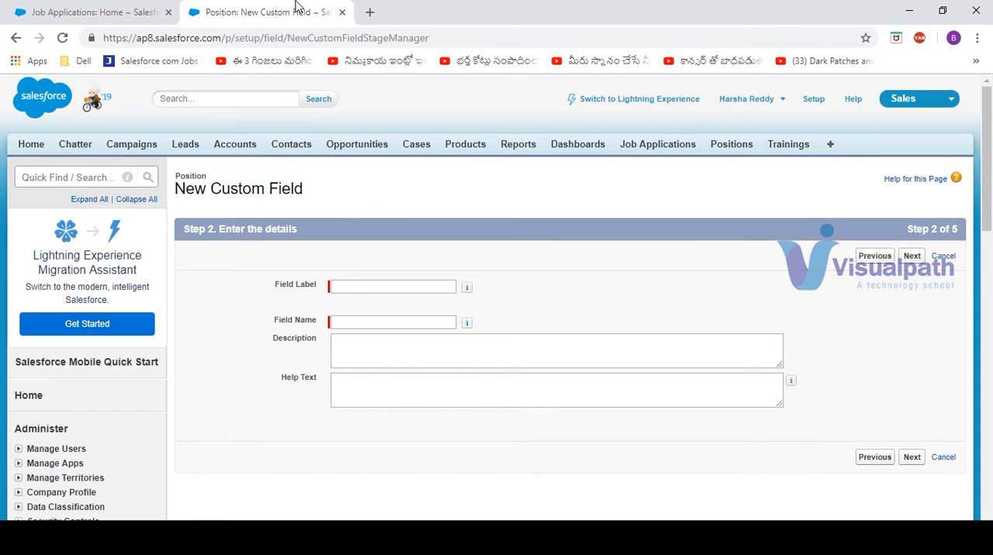
click(404, 289)
click(403, 289)
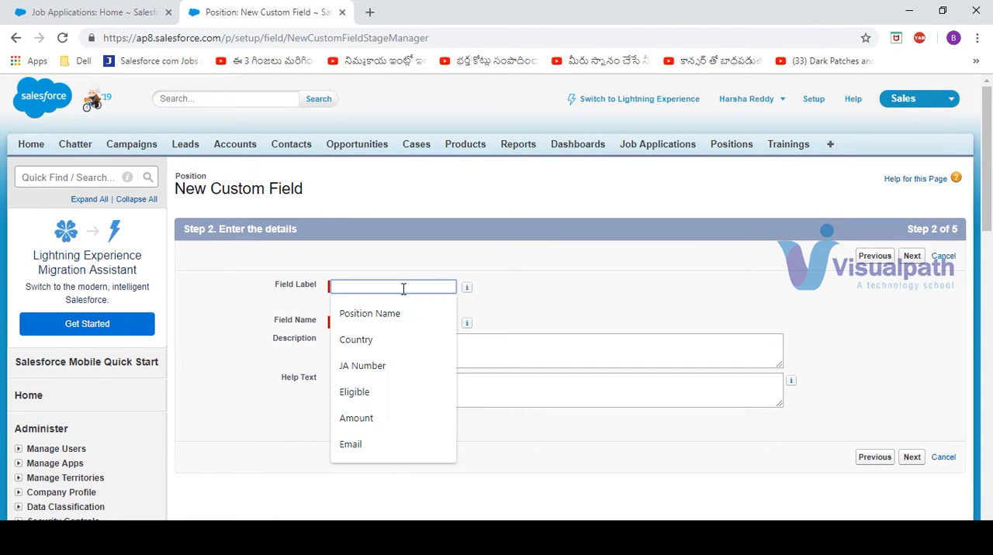
text(To)
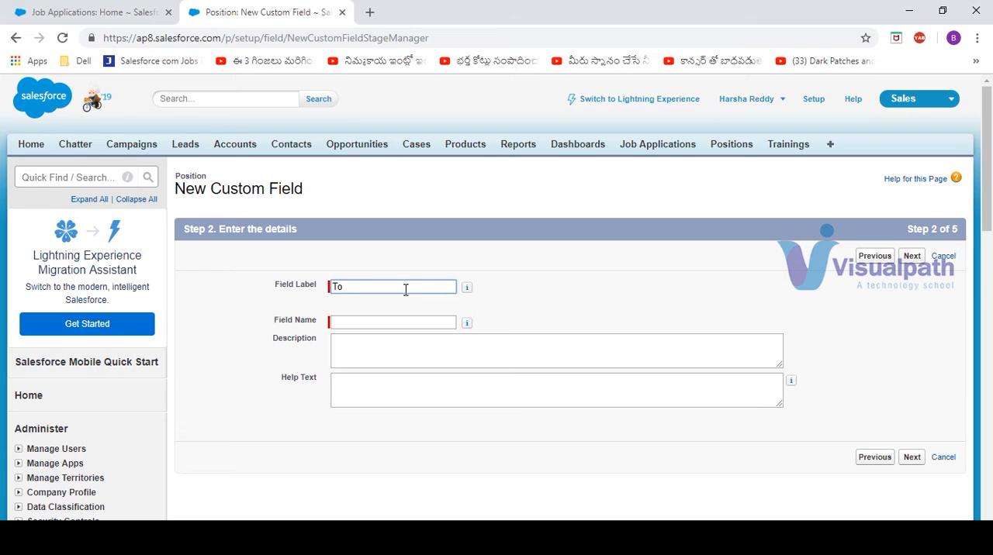
text(tal No JA's)
key(Tab)
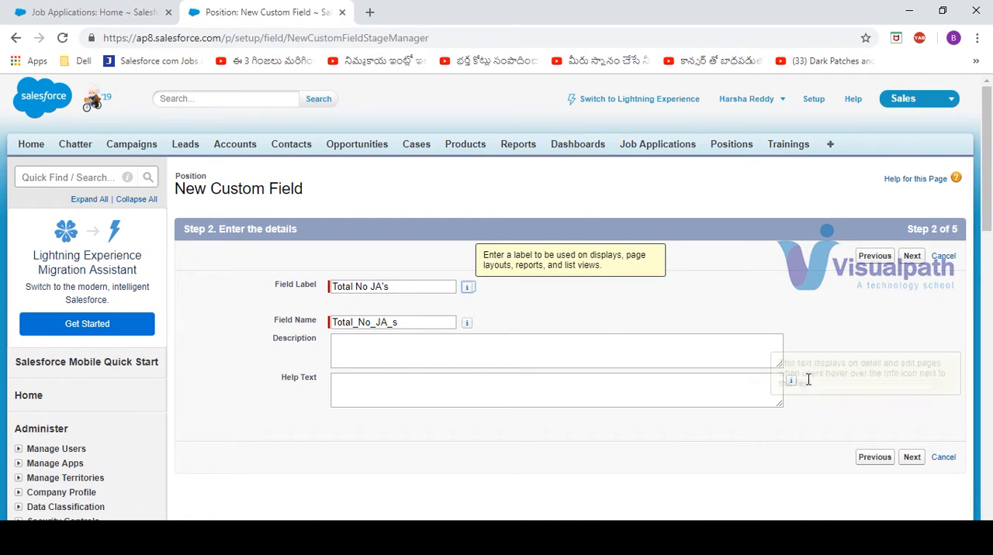
click(919, 261)
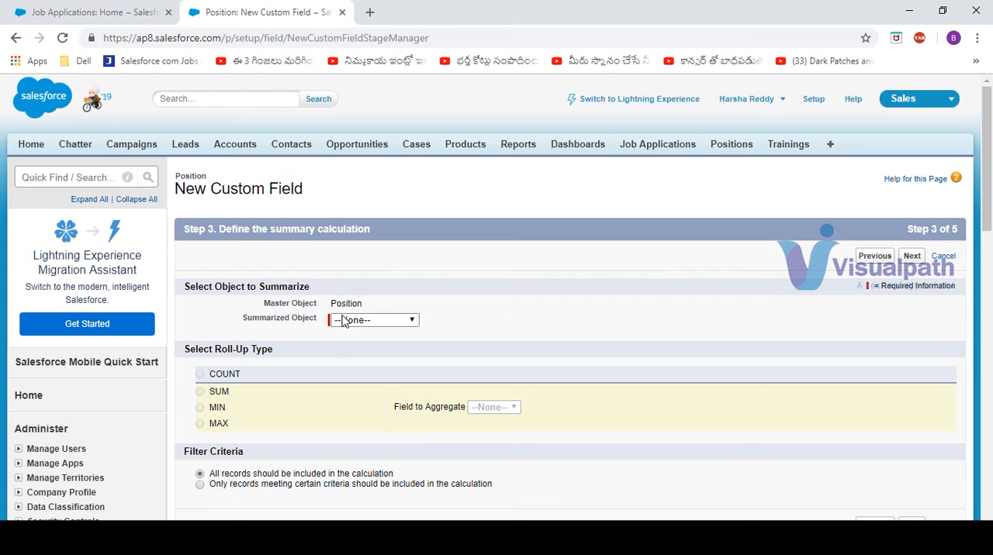
Step: Summarize the Job Applications object with the COUNT roll-up type
click(417, 321)
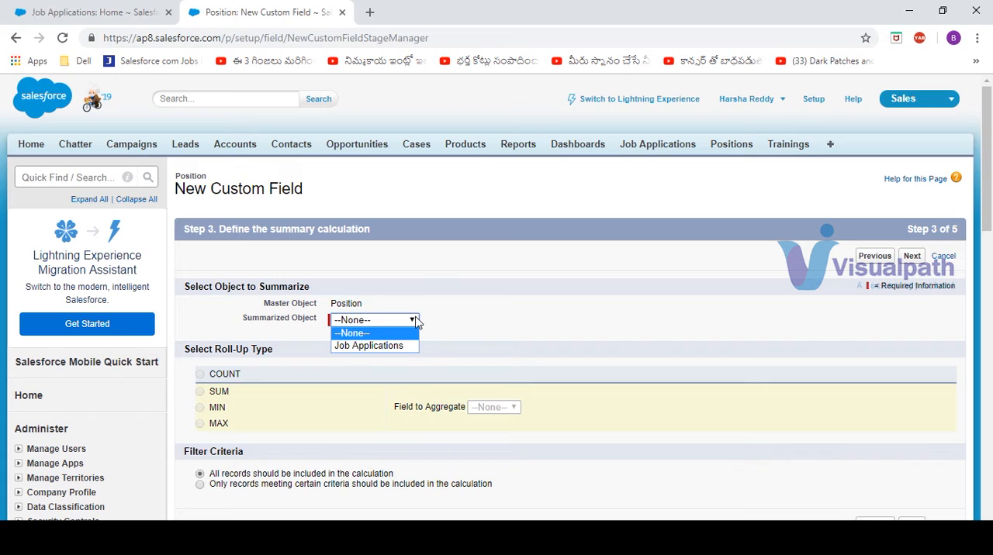
click(355, 346)
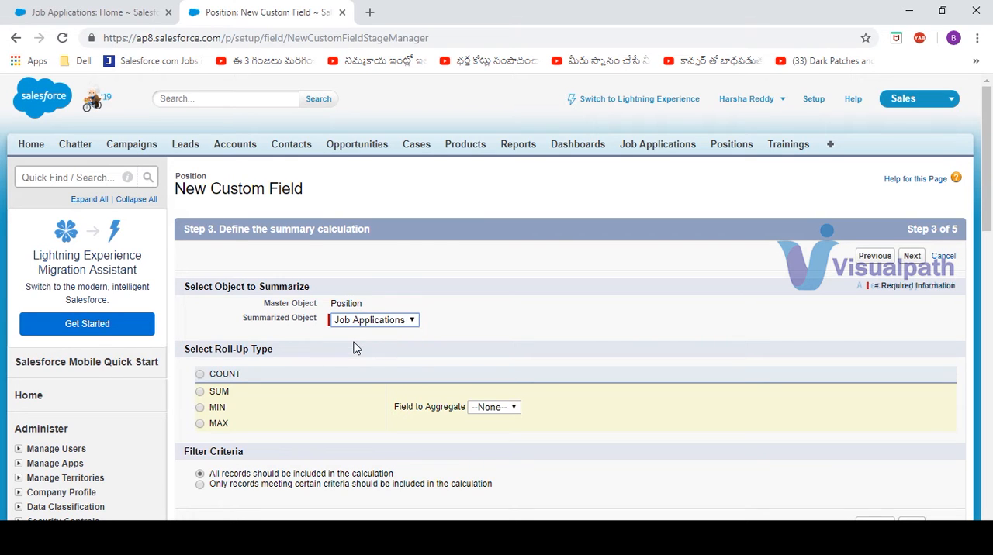
click(200, 375)
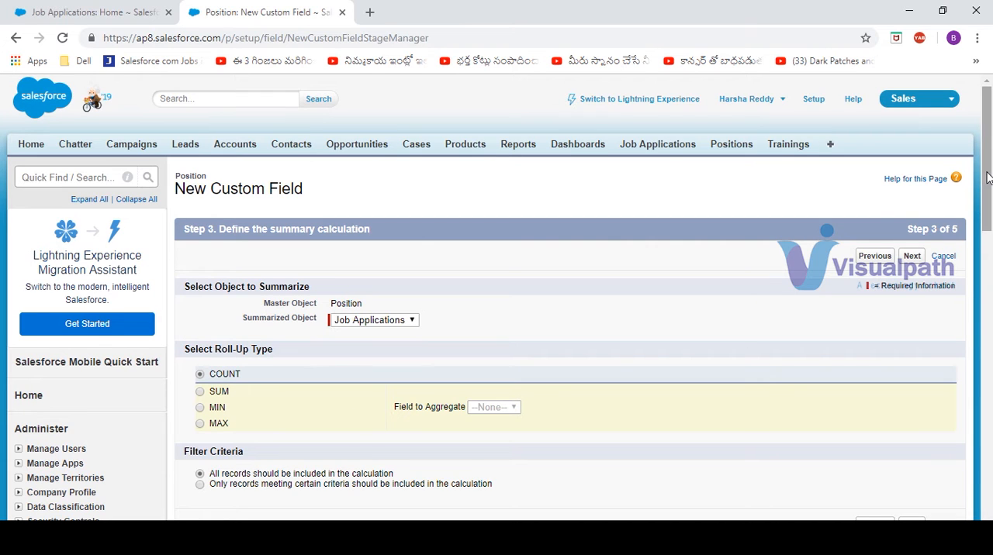
Step: Try limiting the calculation to records whose Country equals India, and return to including all records
drag(988, 178, 991, 224)
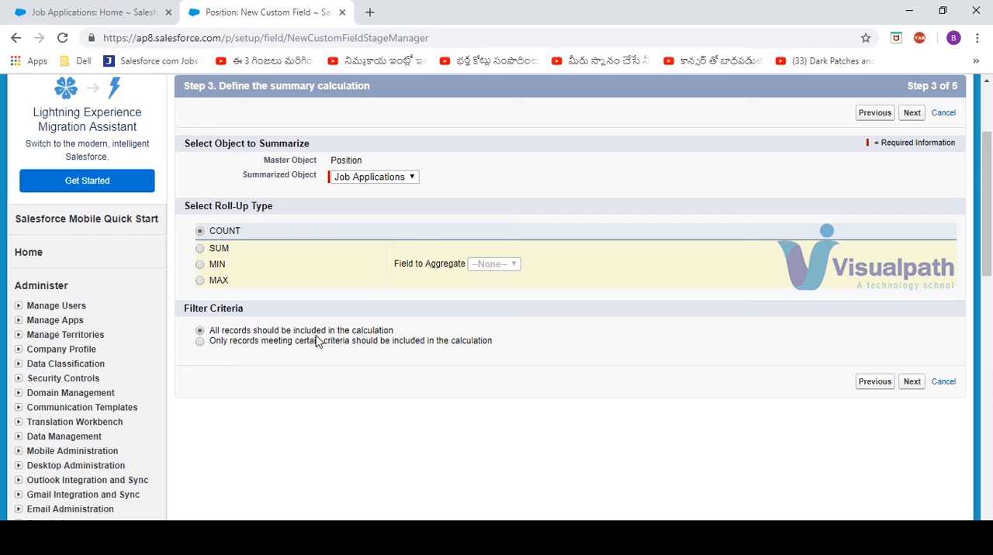
click(200, 343)
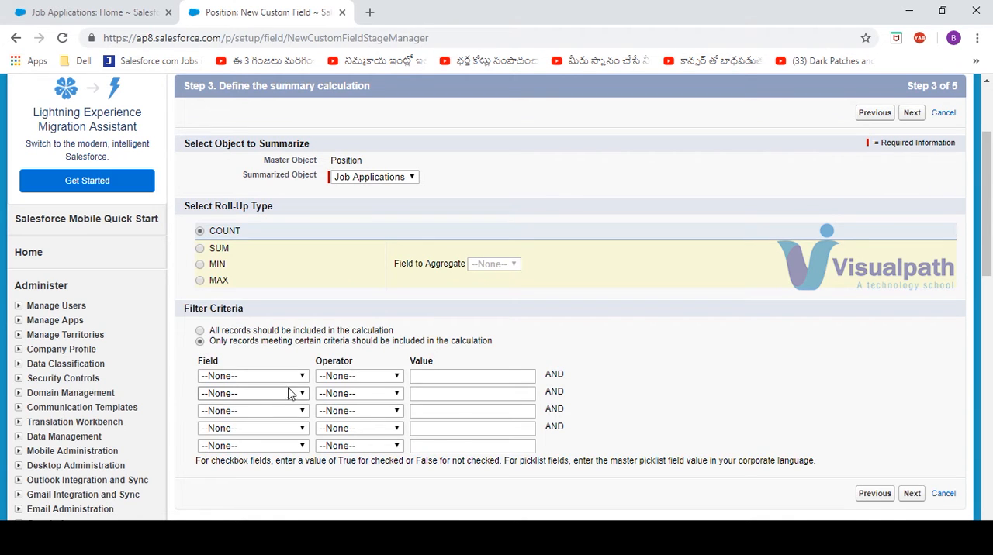
click(302, 377)
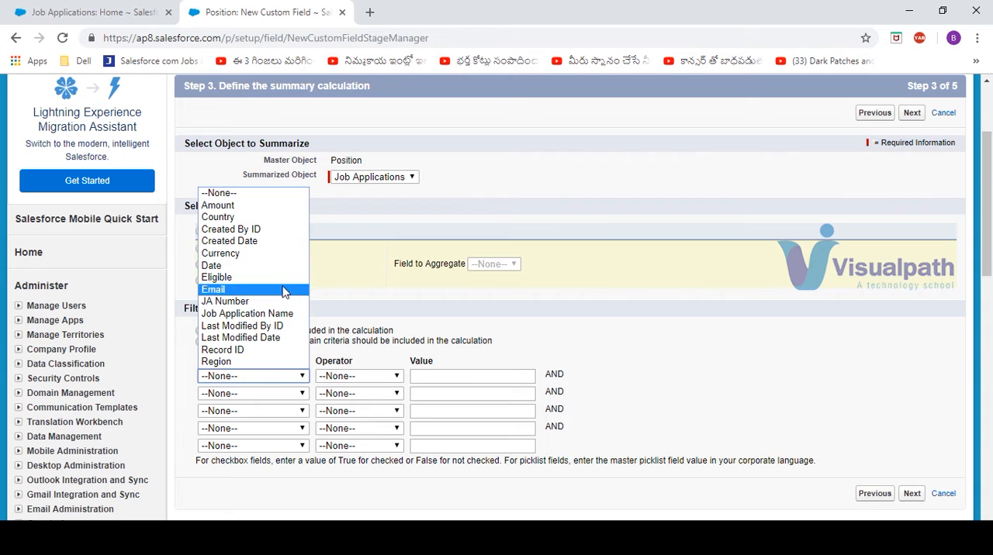
click(277, 229)
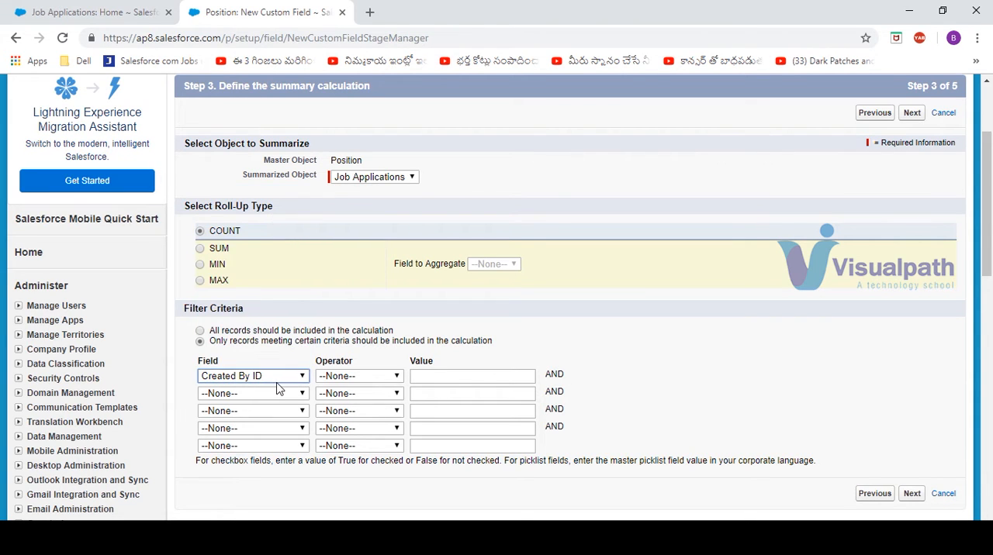
click(278, 382)
click(263, 218)
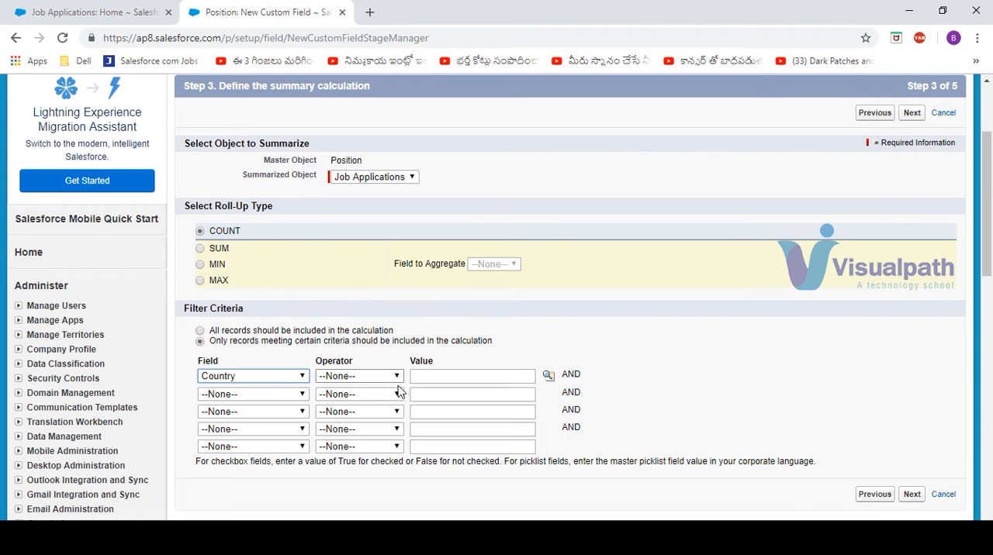
click(390, 378)
click(388, 402)
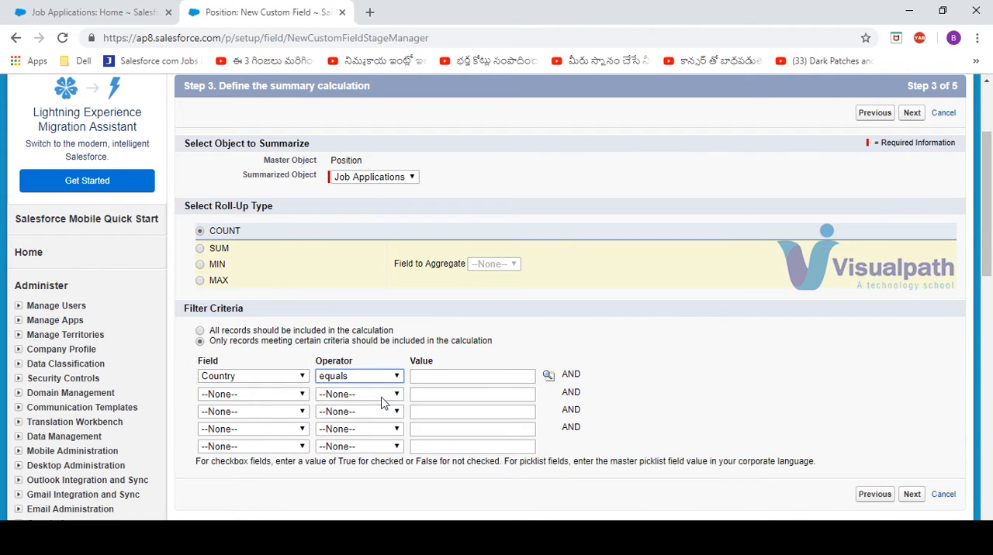
click(548, 377)
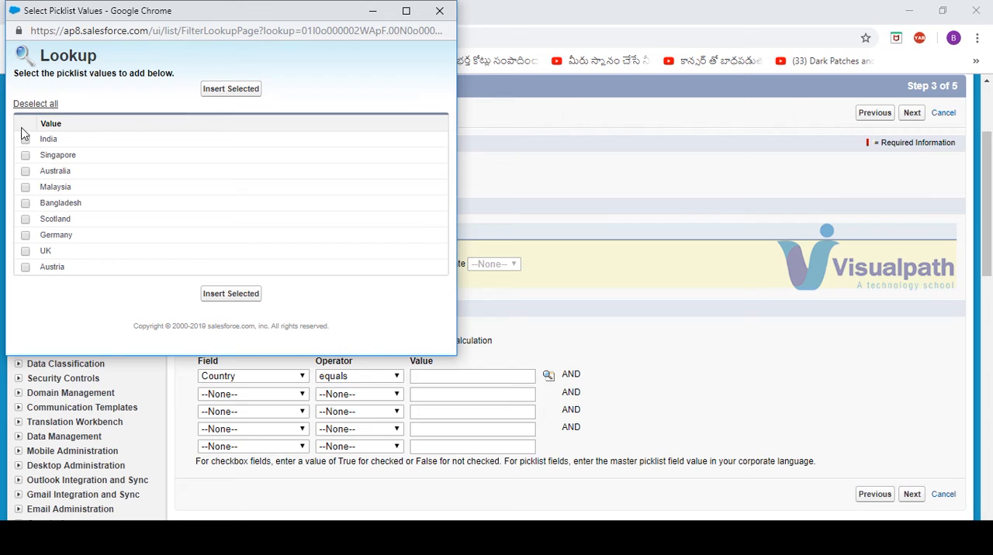
click(25, 139)
click(225, 88)
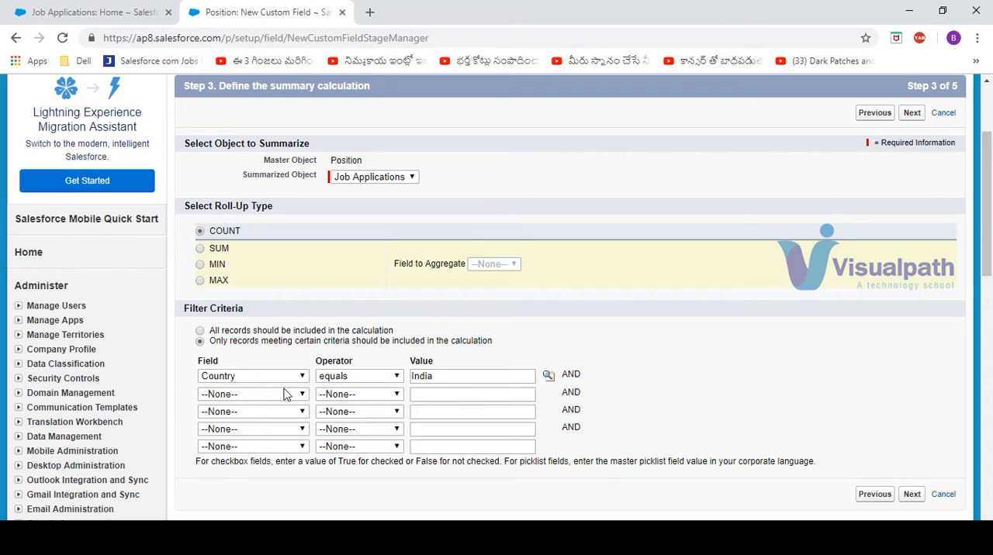
click(200, 331)
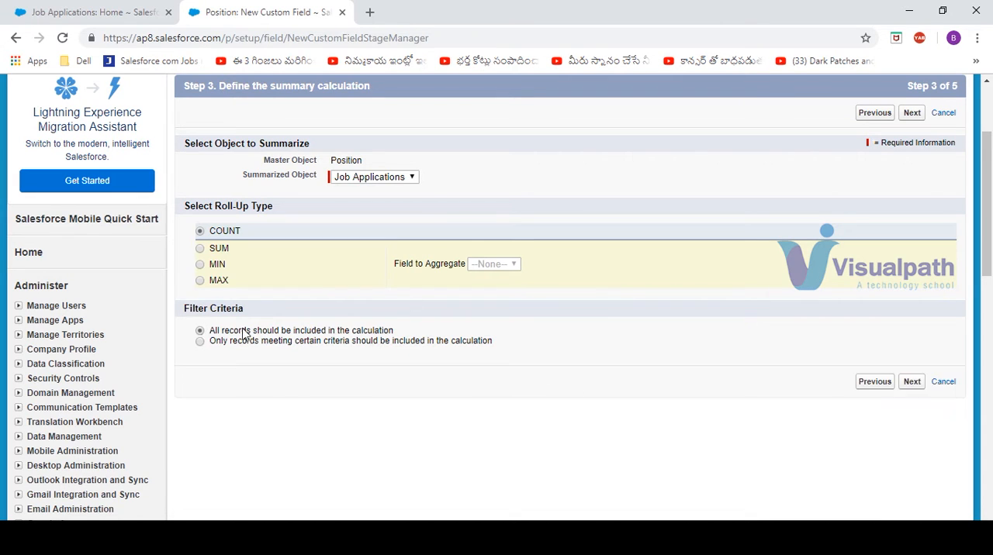
Step: Accept the default field-level security and the Position Layout assignment, and save the roll-up summary field
click(917, 384)
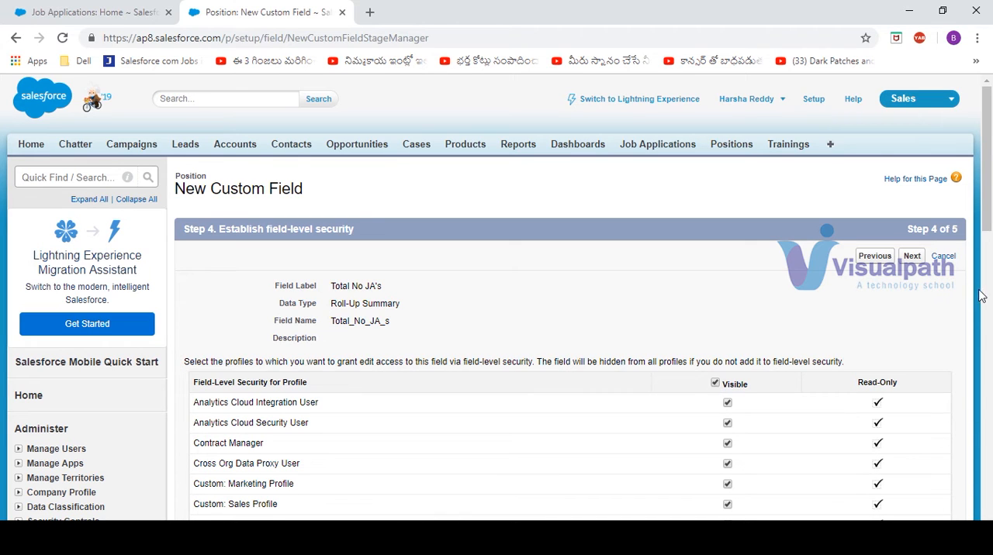
click(914, 257)
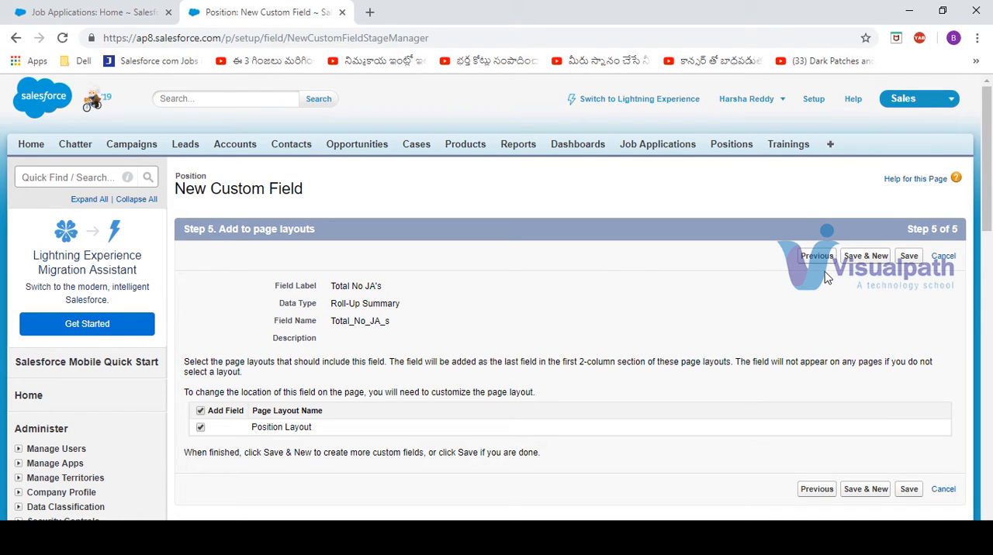
click(909, 259)
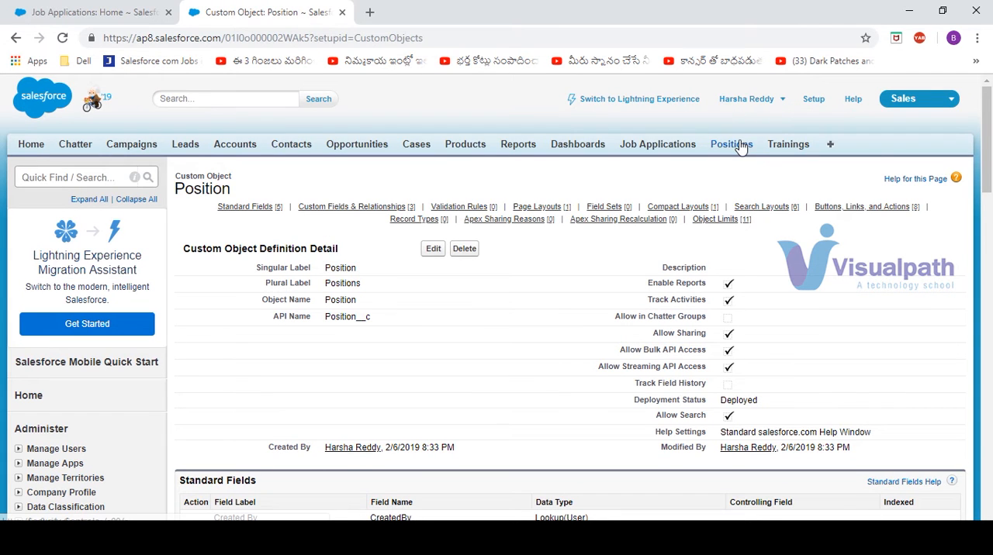
Step: Open the Salesforce position record in a new tab and compare Total No JA's with its Job Applications list
middle_click(739, 143)
click(446, 8)
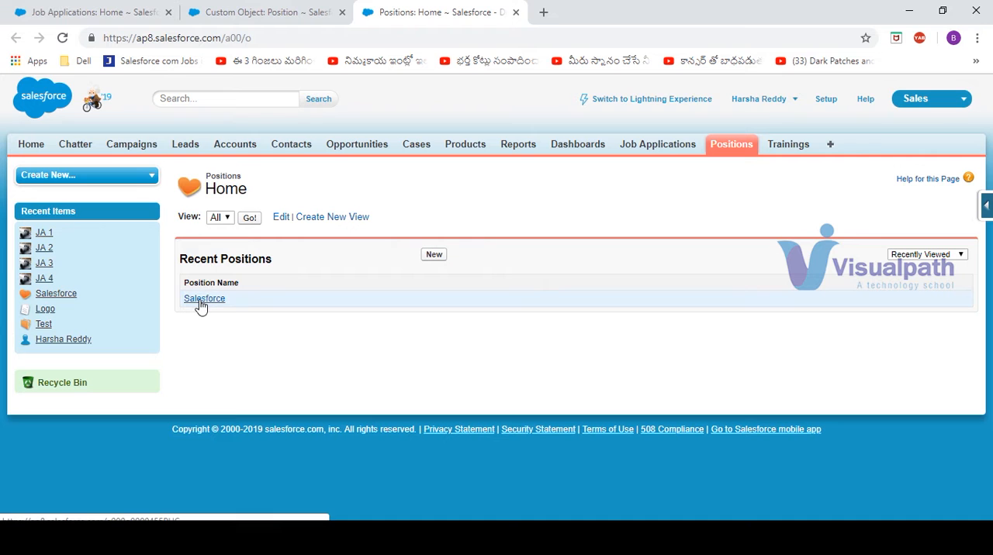
click(205, 300)
scroll(241, 403, down, 5)
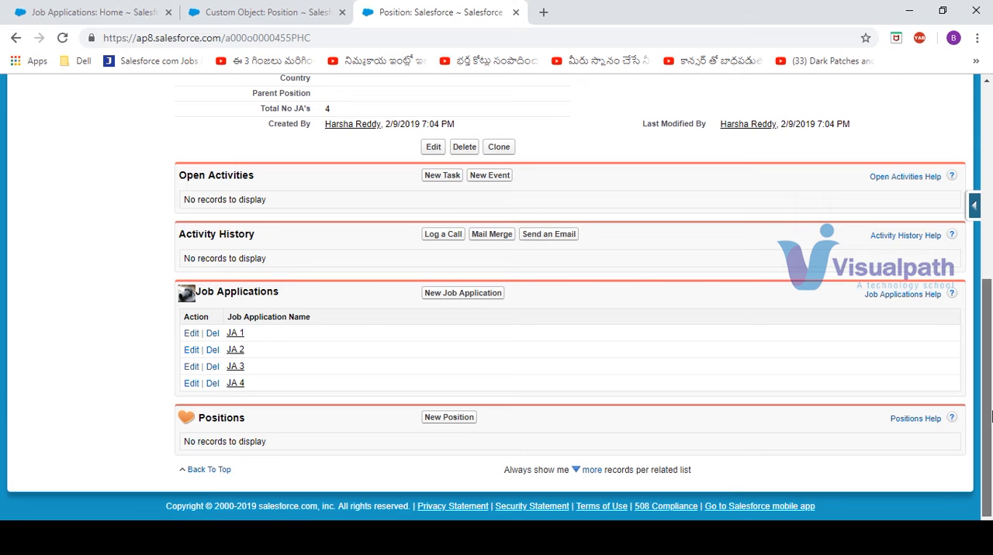
scroll(962, 489, up, 1)
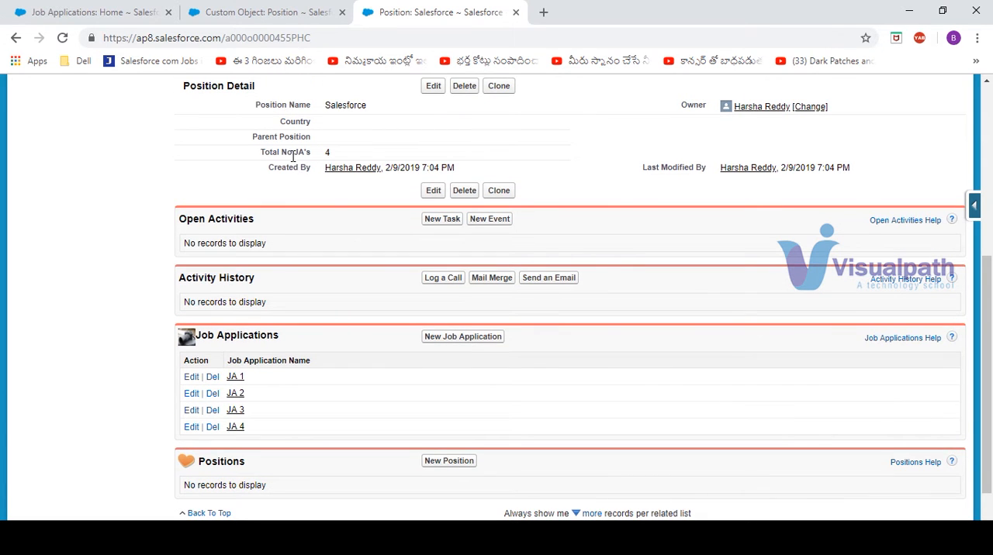
Step: Delete the JA 4 job application from the Salesforce position and check the remaining Job Applications list
click(216, 428)
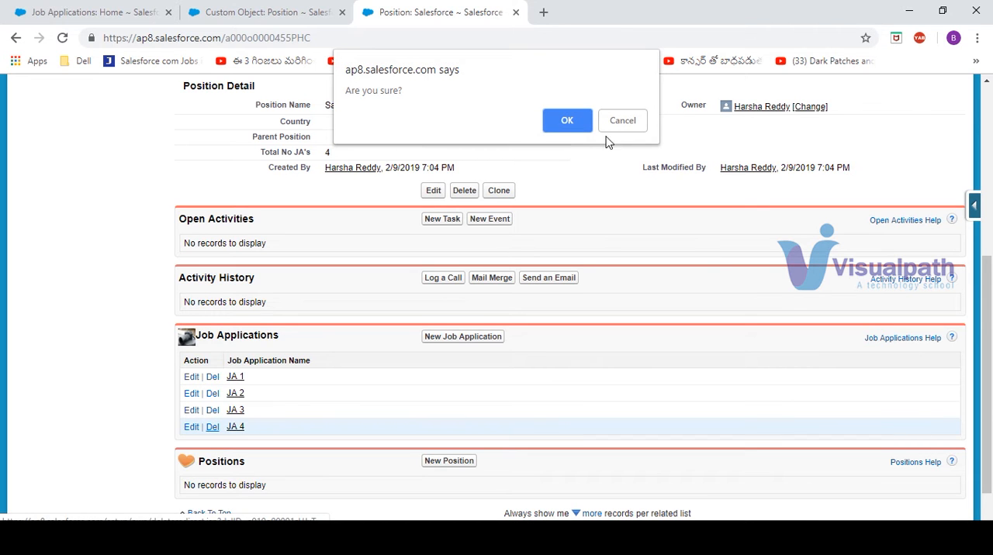
click(570, 118)
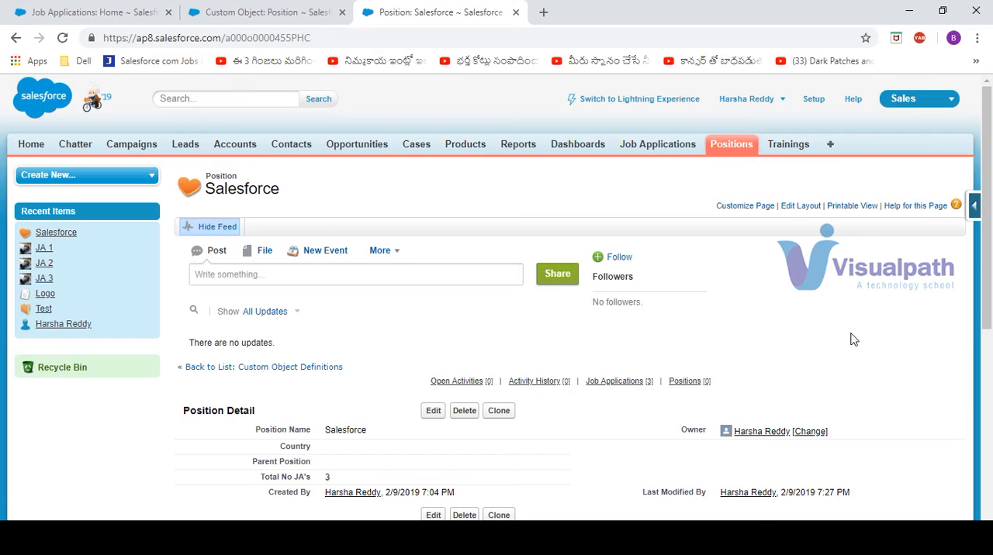
drag(988, 327, 991, 515)
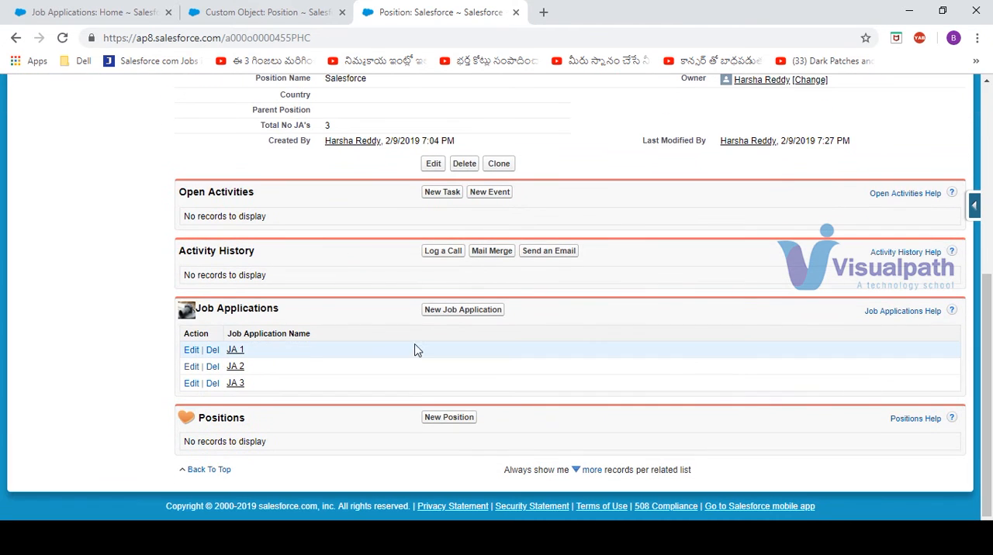
Step: Create and save a job application named "Test JA 4" with amount 8909 under the Salesforce position
click(466, 312)
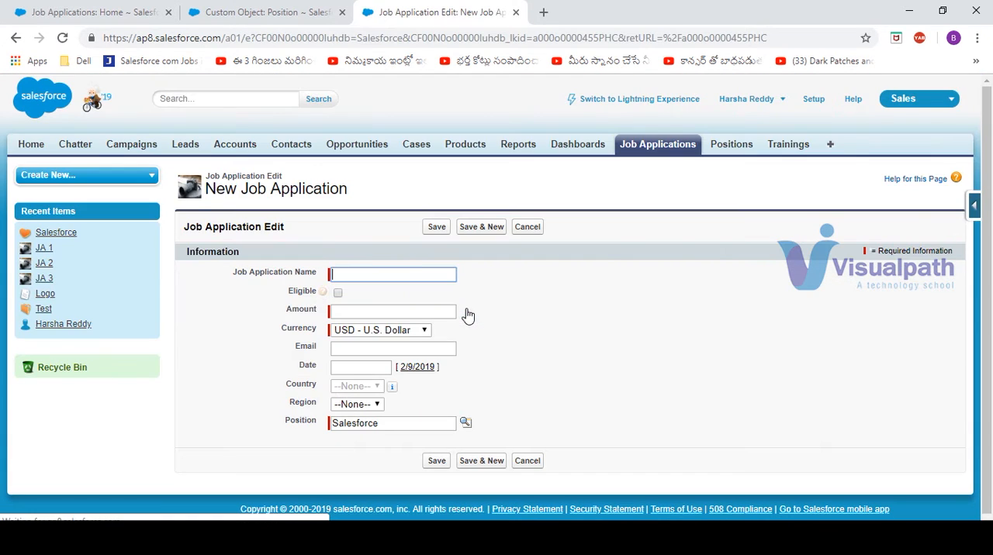
text(Test)
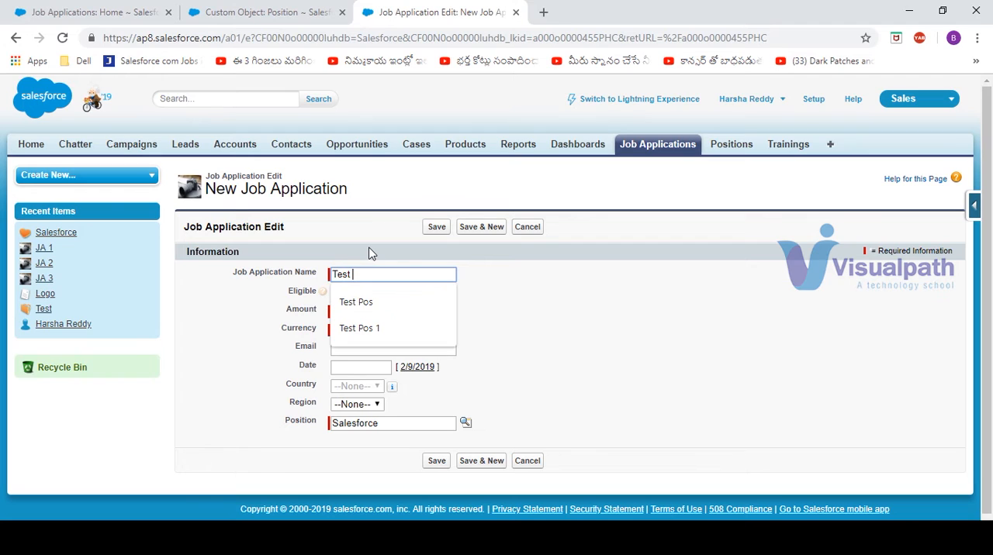
text( JA 4)
key(Tab)
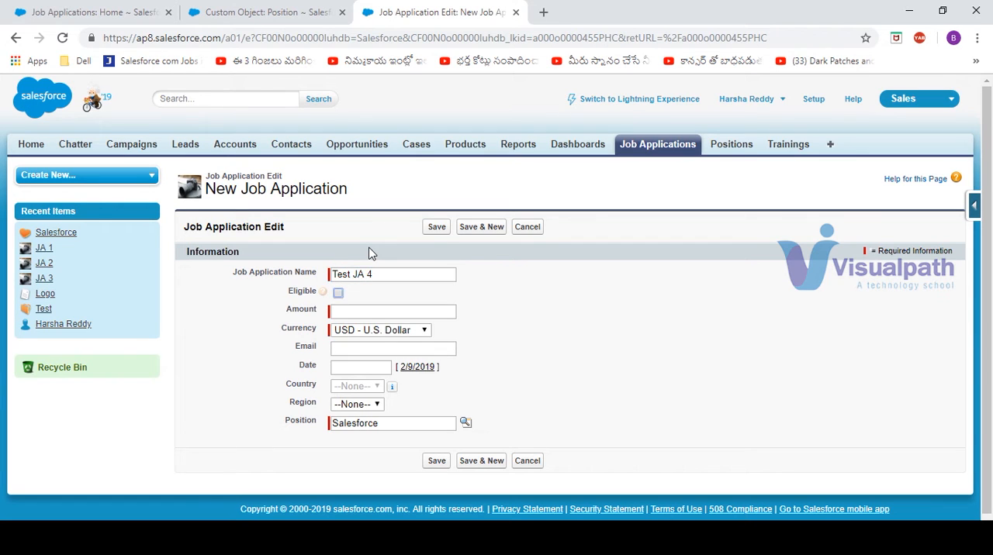
key(Tab)
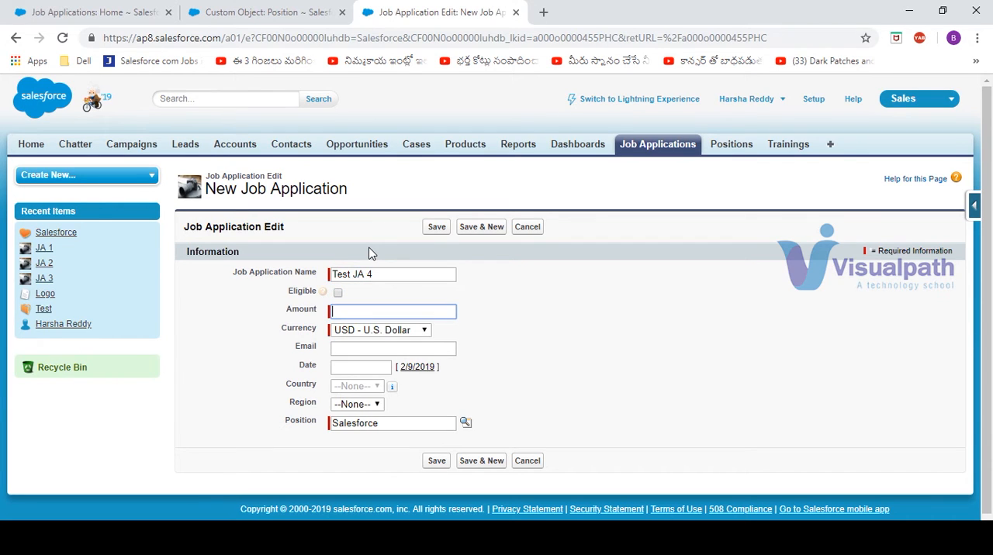
key(Tab)
key(Tab)
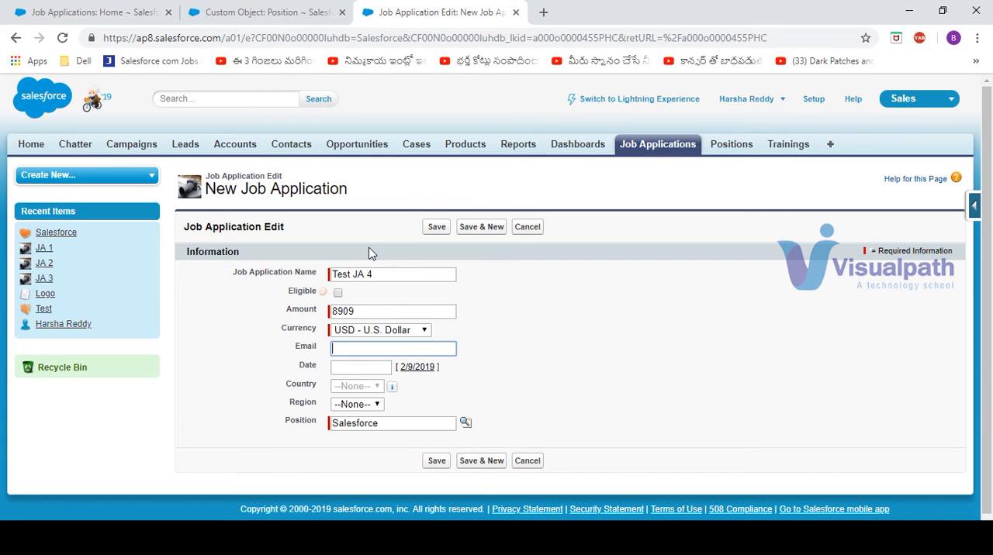
key(Tab)
key(Tab)
key(Tab)
key(Tab)
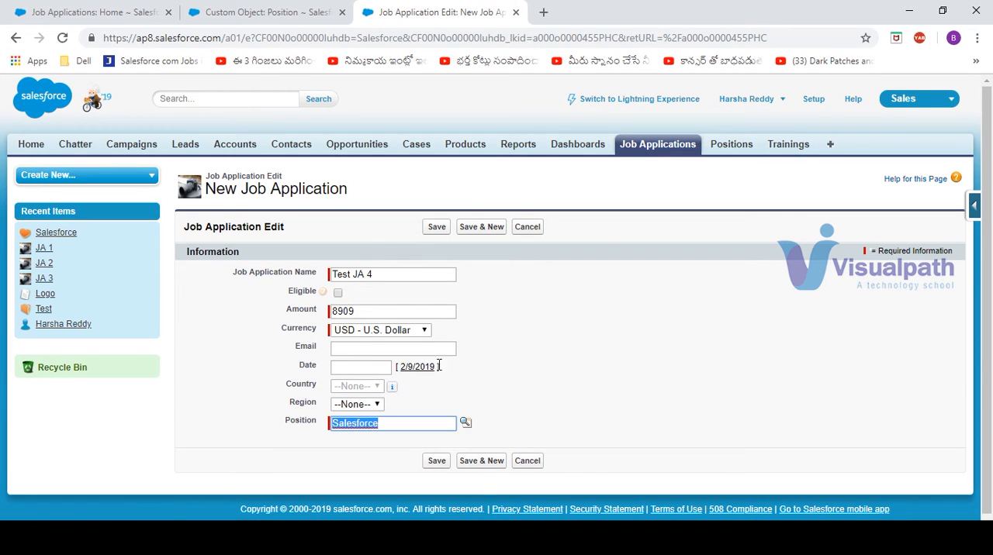
click(436, 463)
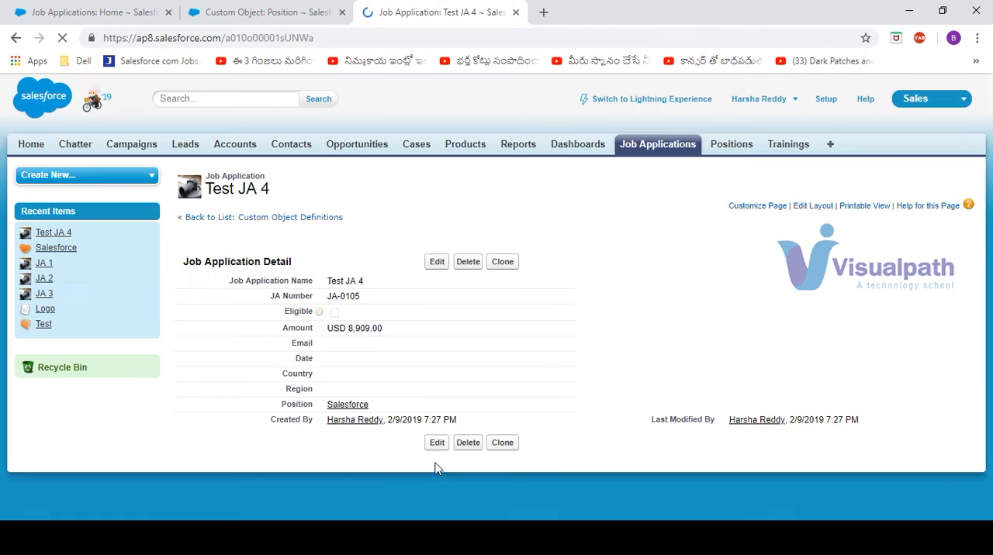
Step: Check Total No JA's on the Salesforce position against its Job Applications list, and view the JA 1 record in a new tab
click(273, 13)
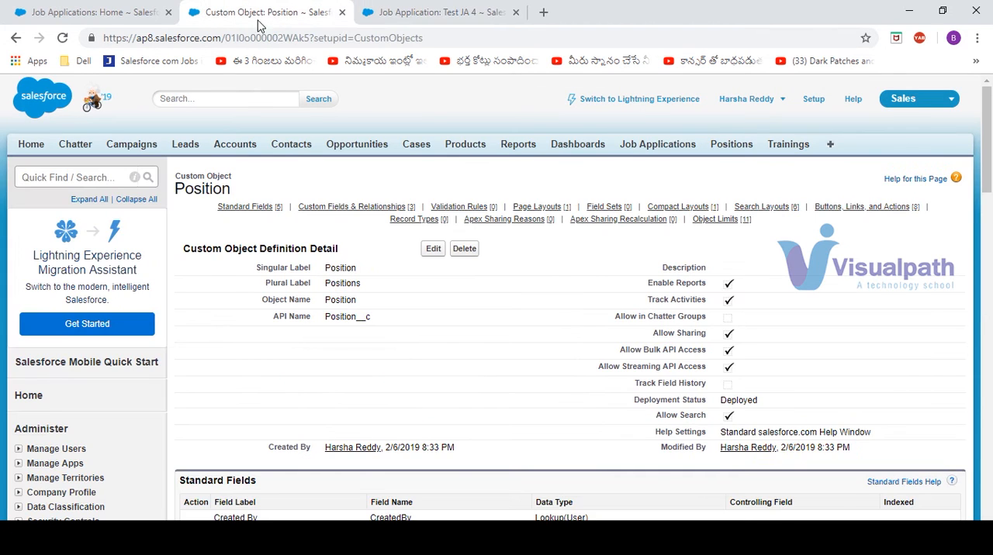
click(442, 13)
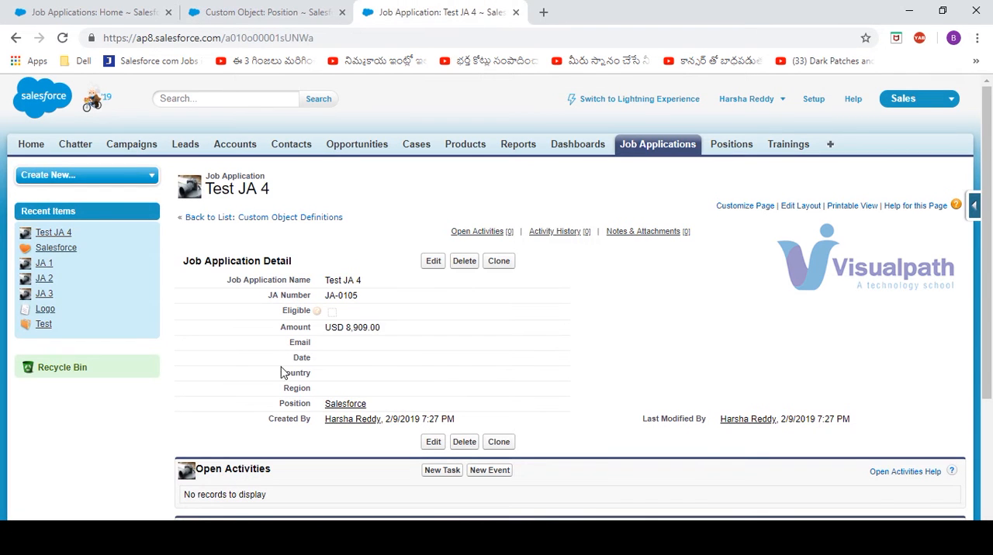
click(349, 406)
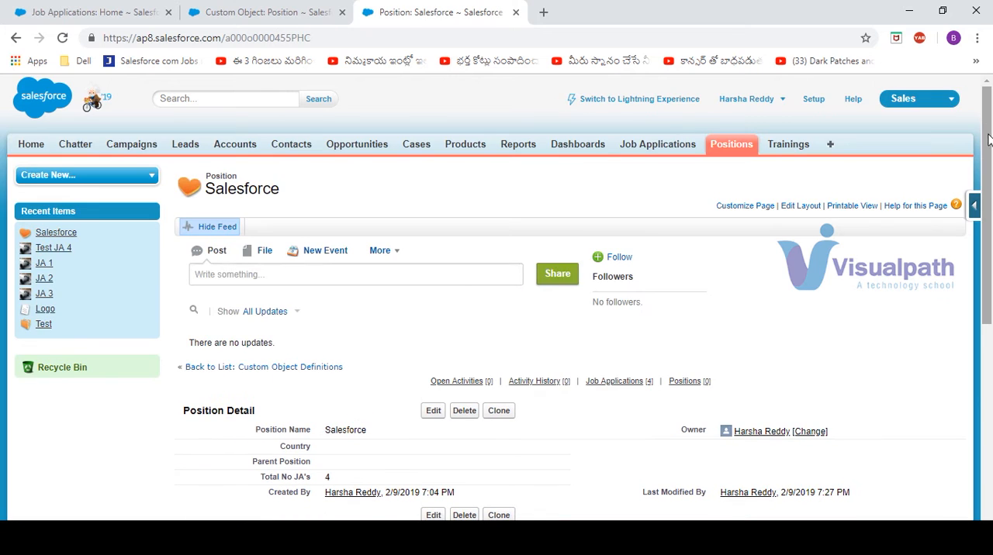
scroll(988, 125, down, 2)
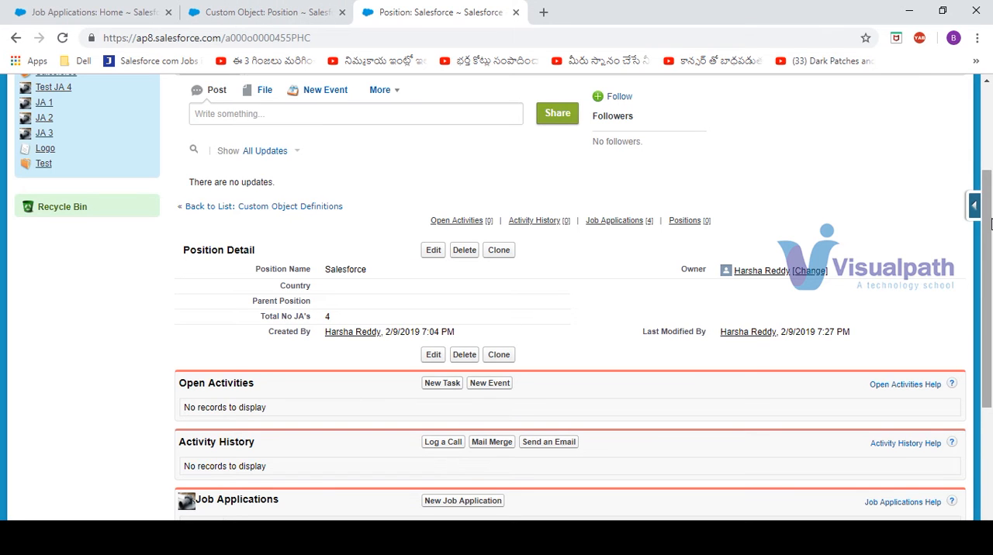
scroll(990, 224, down, 3)
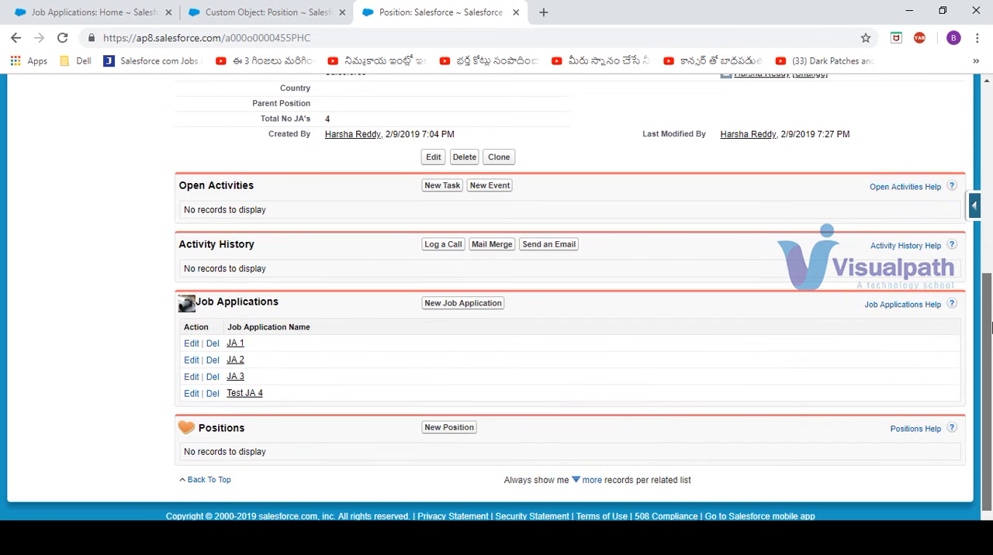
ctrl+click(235, 343)
click(627, 11)
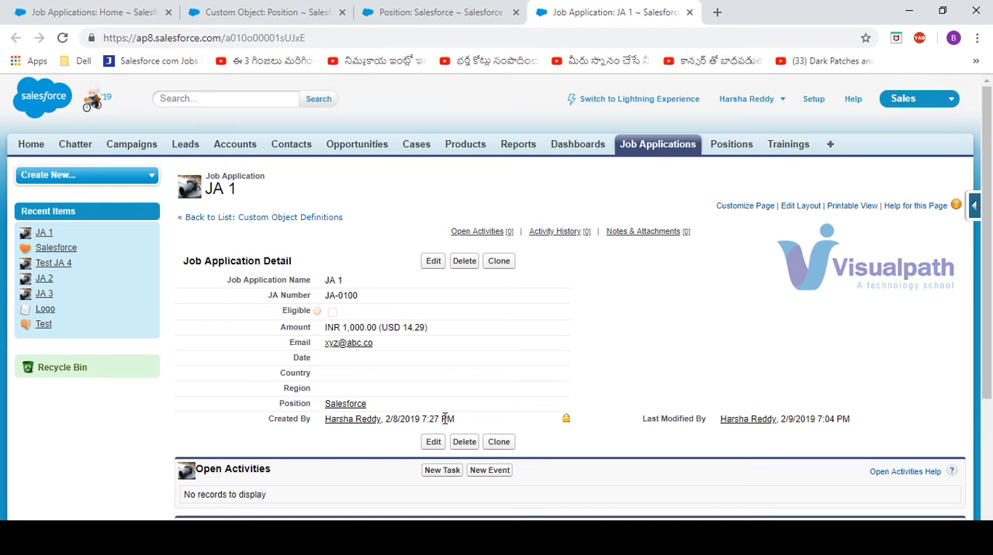
Step: Start a new custom field on the Position object with the Roll-Up Summary data type
click(261, 11)
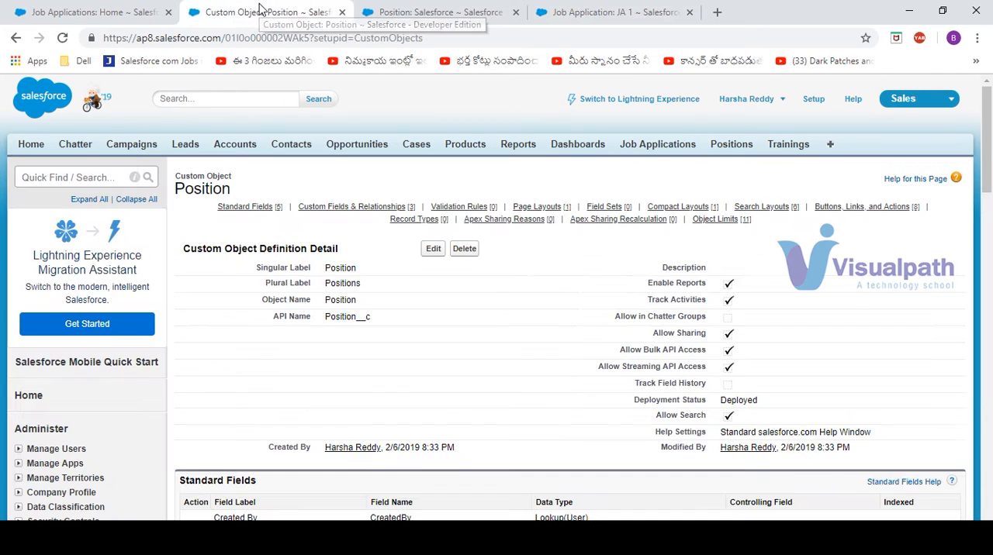
drag(989, 157, 989, 239)
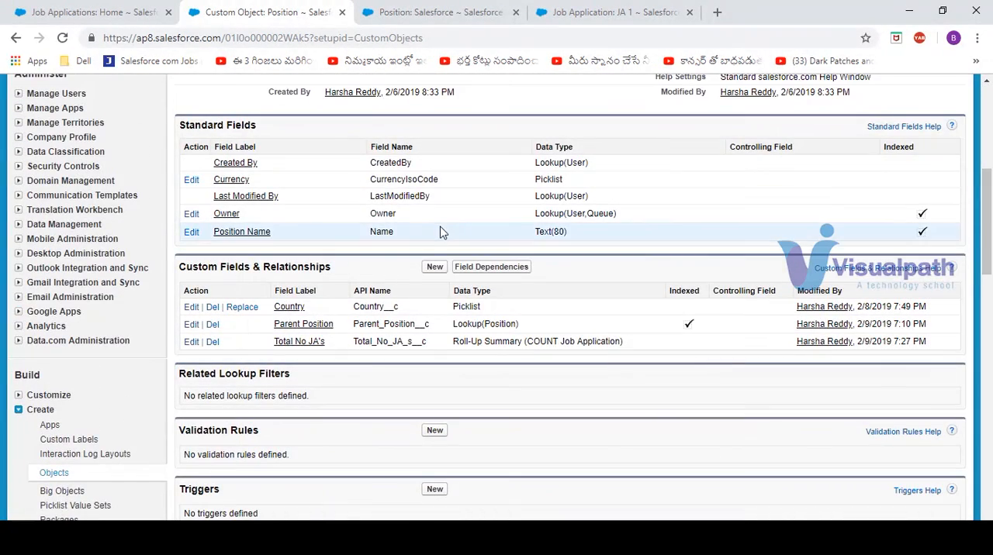
click(440, 267)
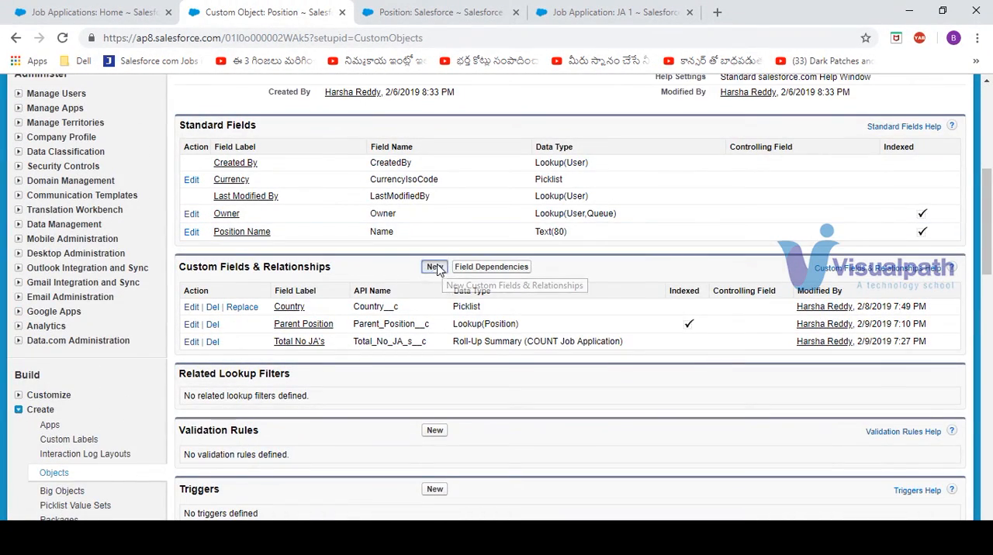
key(alt+Tab)
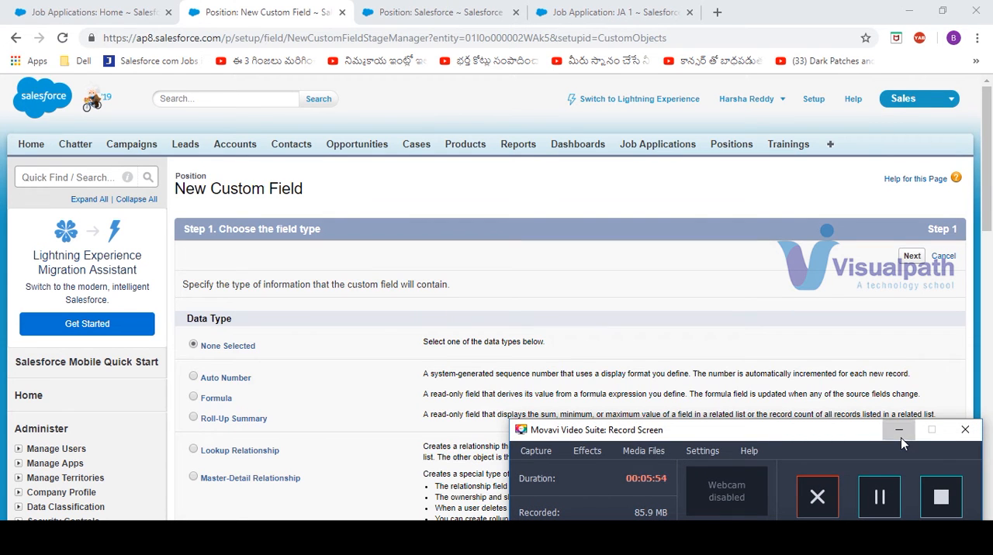
click(900, 431)
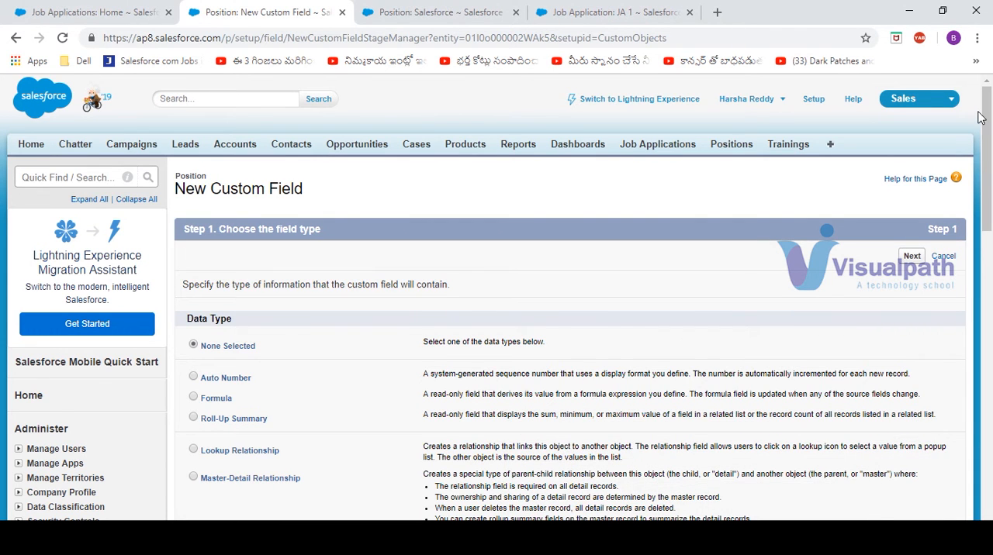
scroll(981, 120, down, 2)
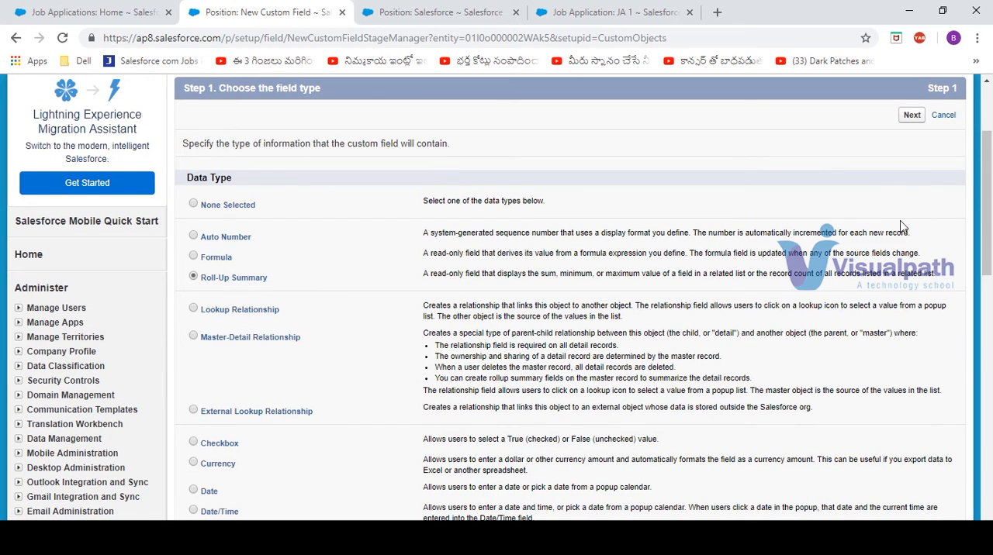
click(911, 115)
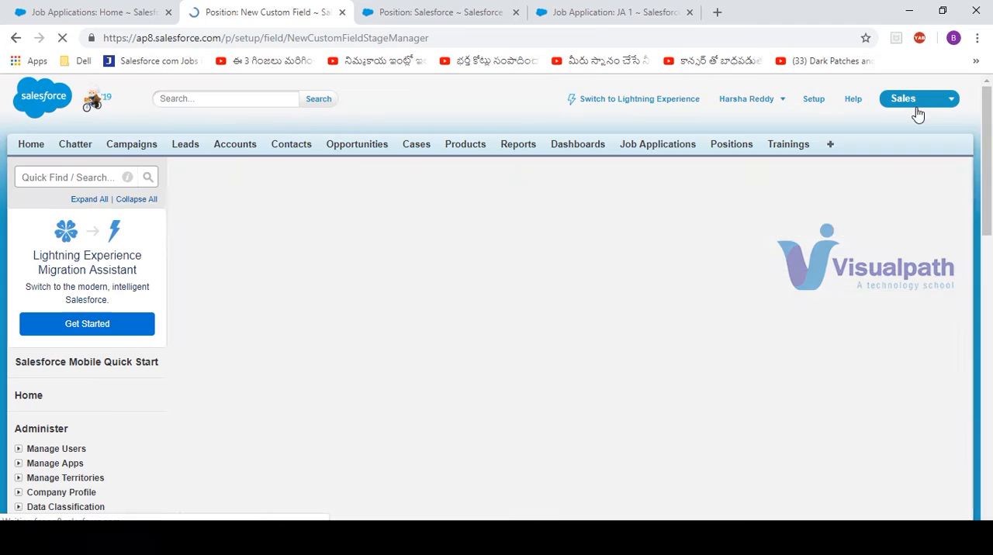
Step: Label the new roll-up summary field "Total Amount" and continue to the summary calculation
click(354, 287)
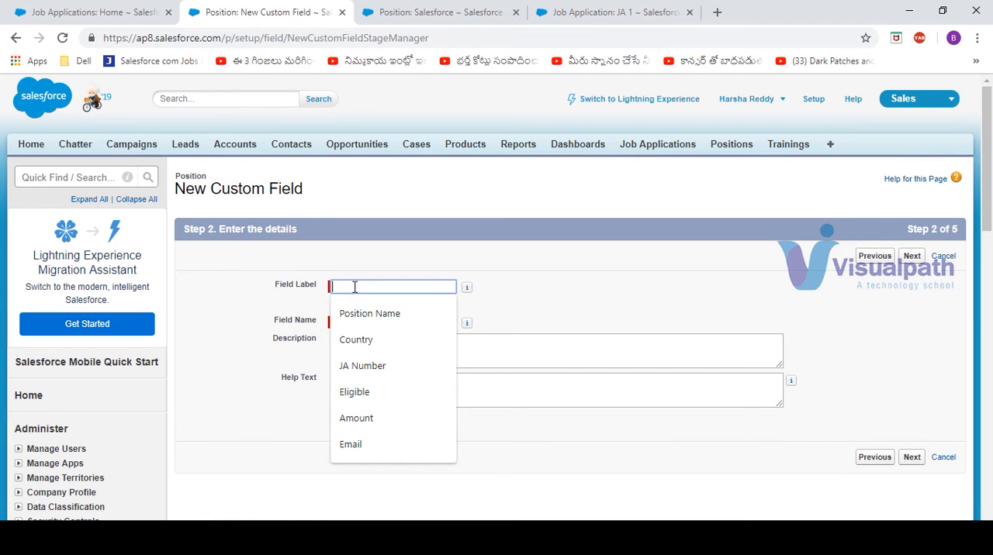
text(T)
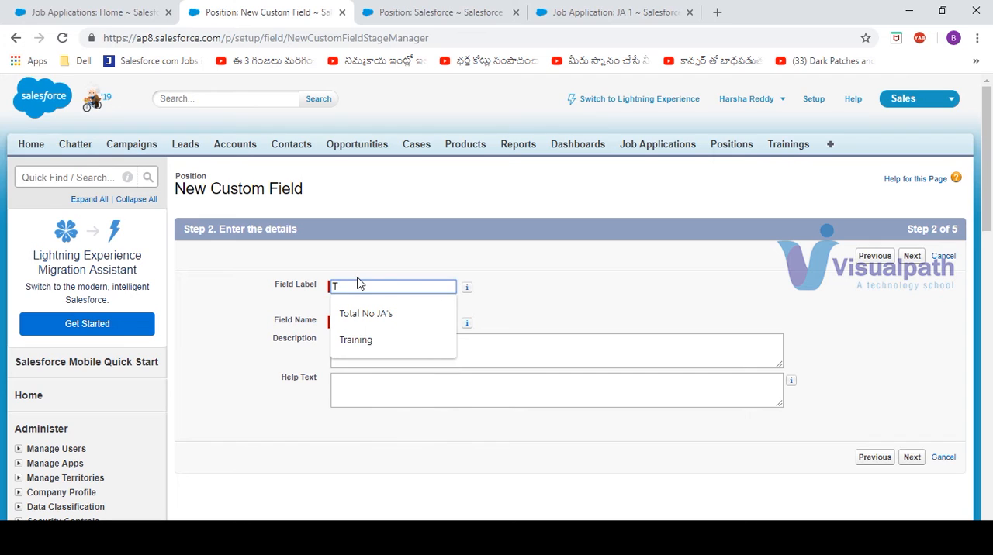
text(otal Amount)
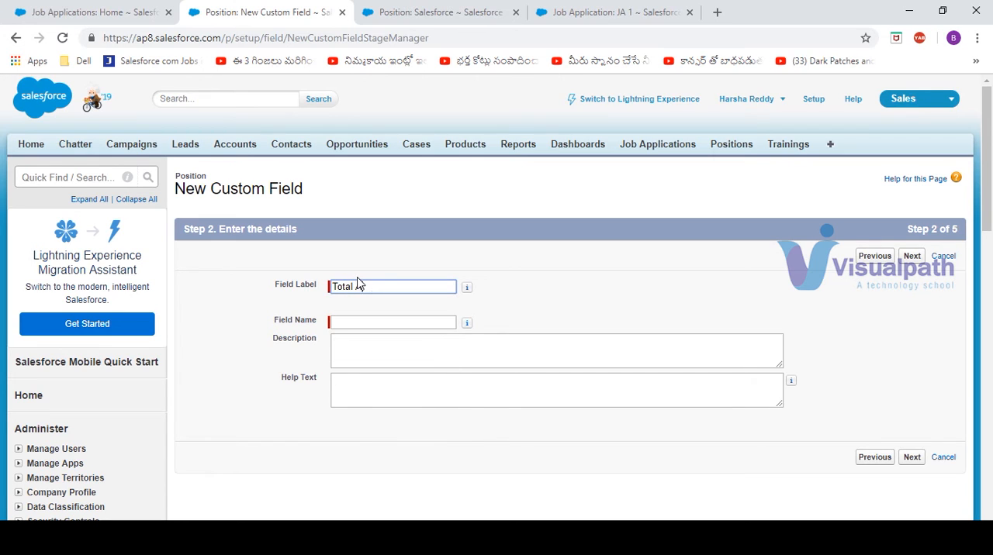
click(912, 256)
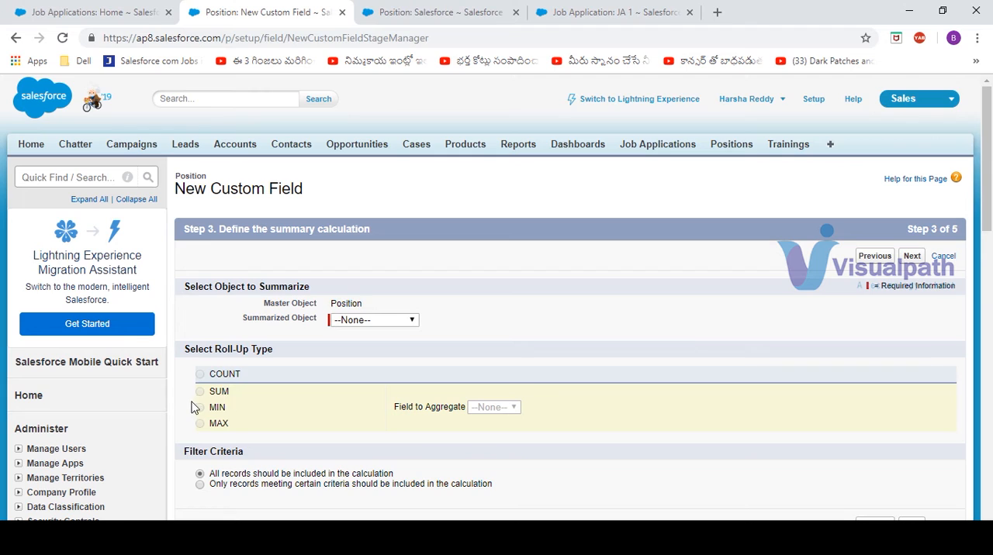
Step: Summarize Job Applications with the SUM roll-up type, aggregating the Amount field
click(412, 321)
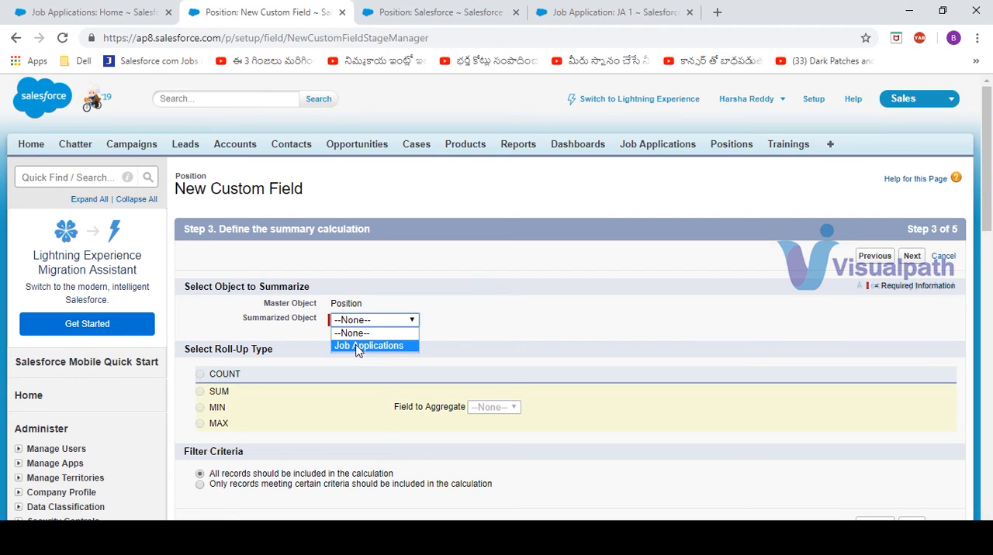
click(361, 346)
click(200, 393)
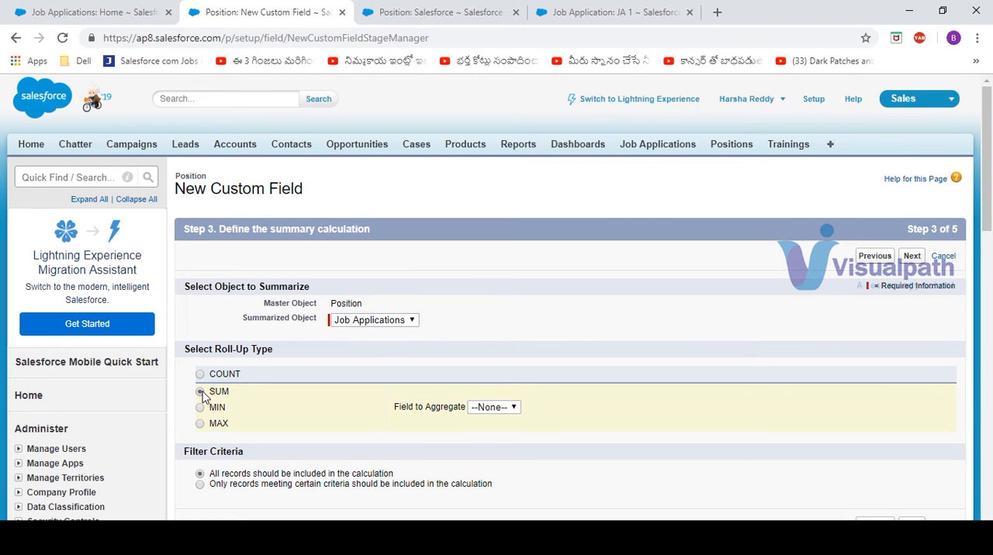
click(510, 412)
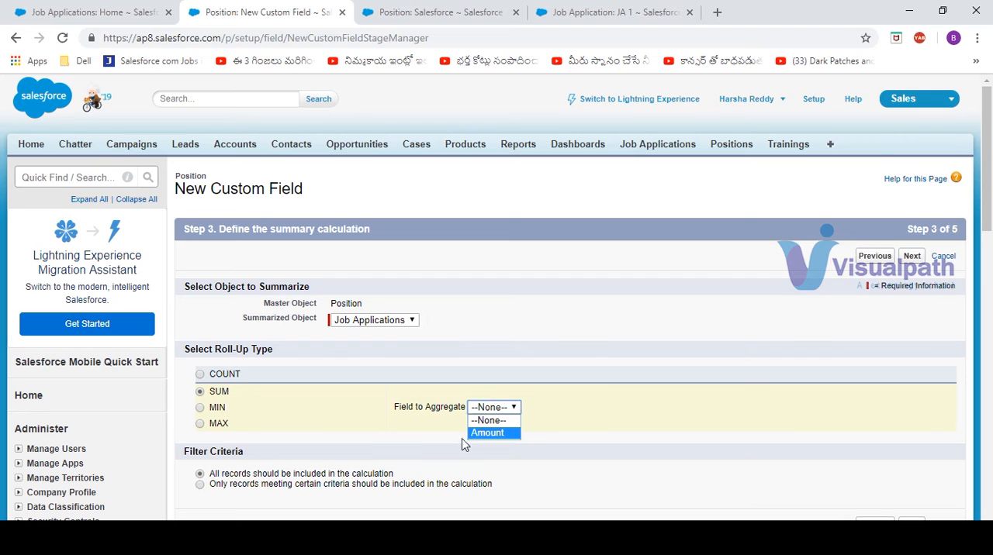
click(507, 434)
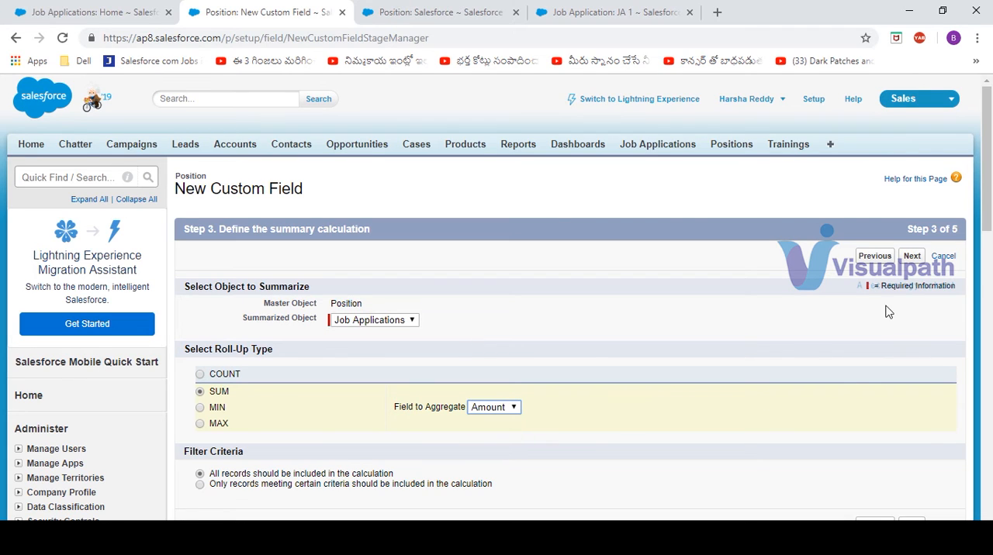
Step: Accept the default field-level security and Position Layout assignment, save the Total Amount field, and begin another new field
click(913, 259)
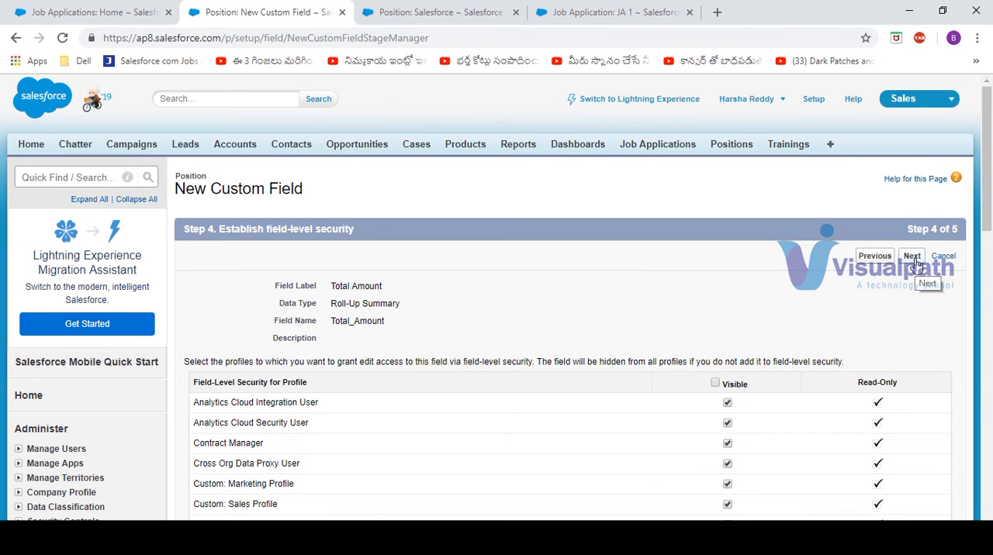
click(913, 259)
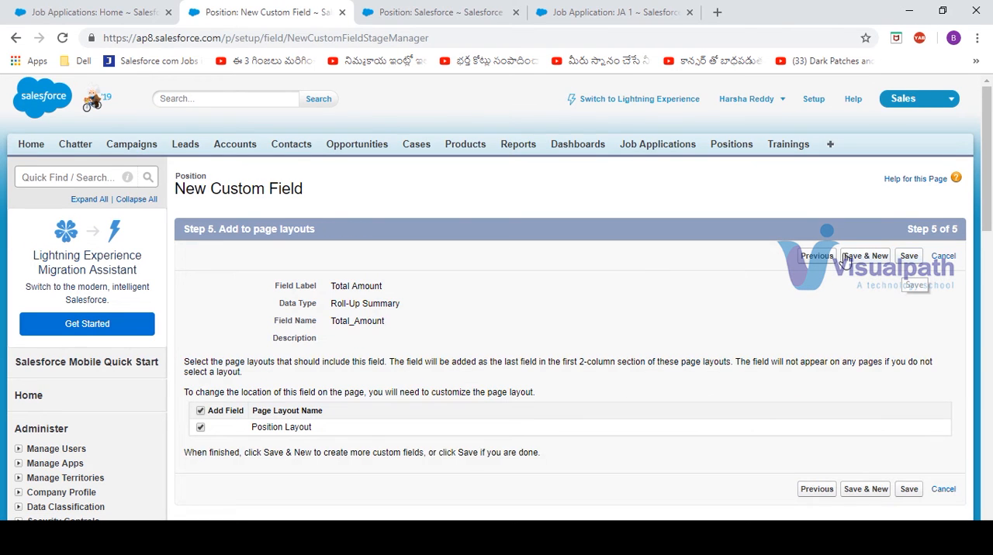
click(908, 257)
Step: Reload the Salesforce position record and check its Total Amount value
click(402, 9)
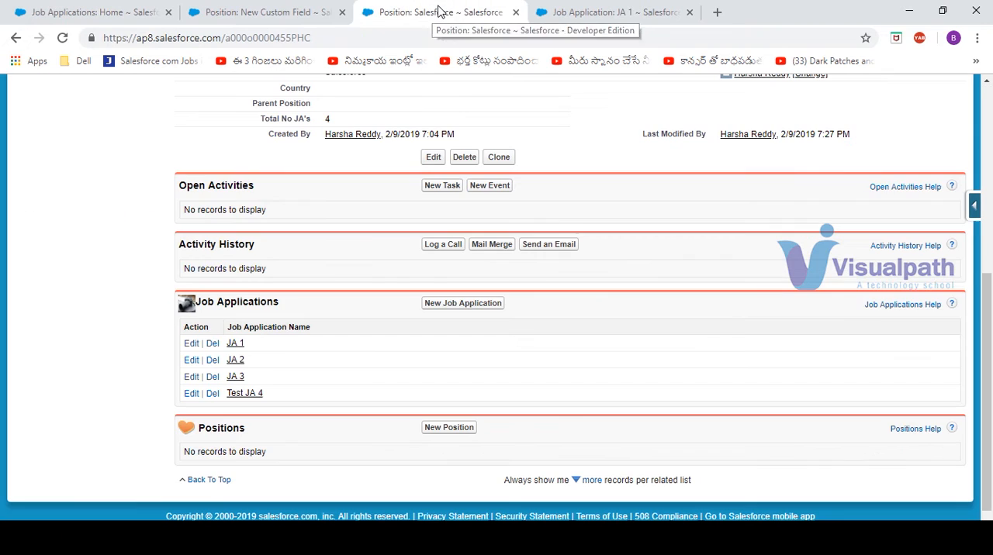
click(322, 35)
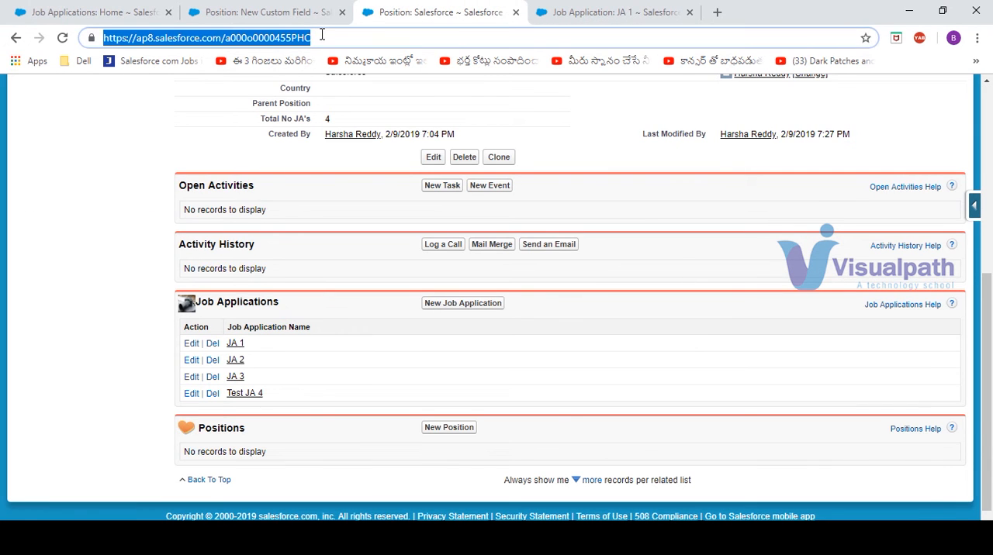
key(Return)
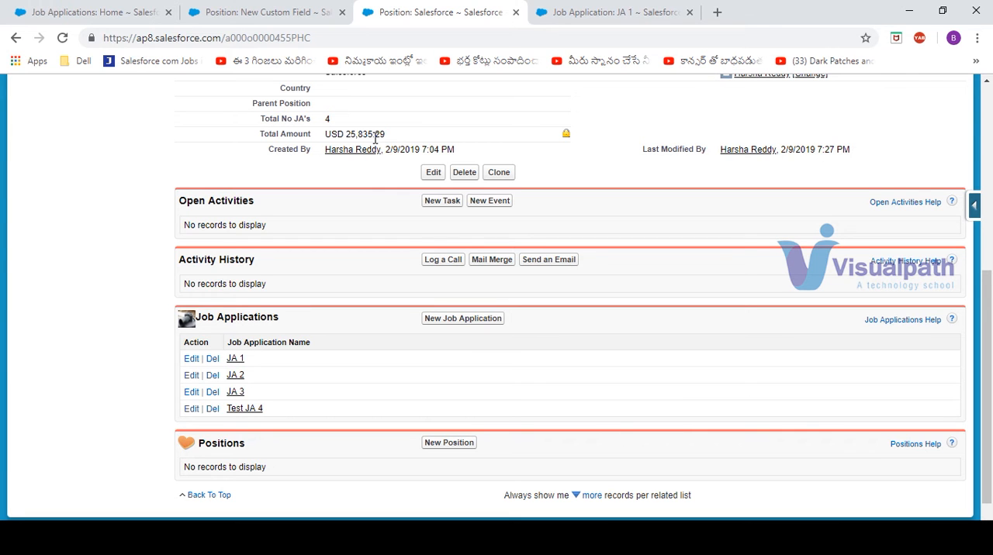
Step: Choose Roll-Up Summary as the data type for the next Position custom field and continue to its details
click(284, 16)
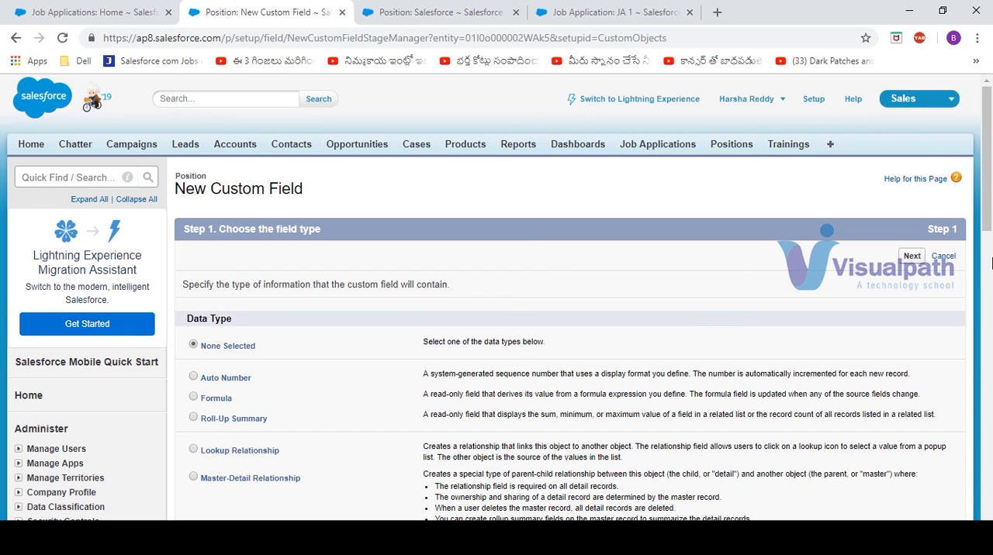
drag(991, 124, 991, 190)
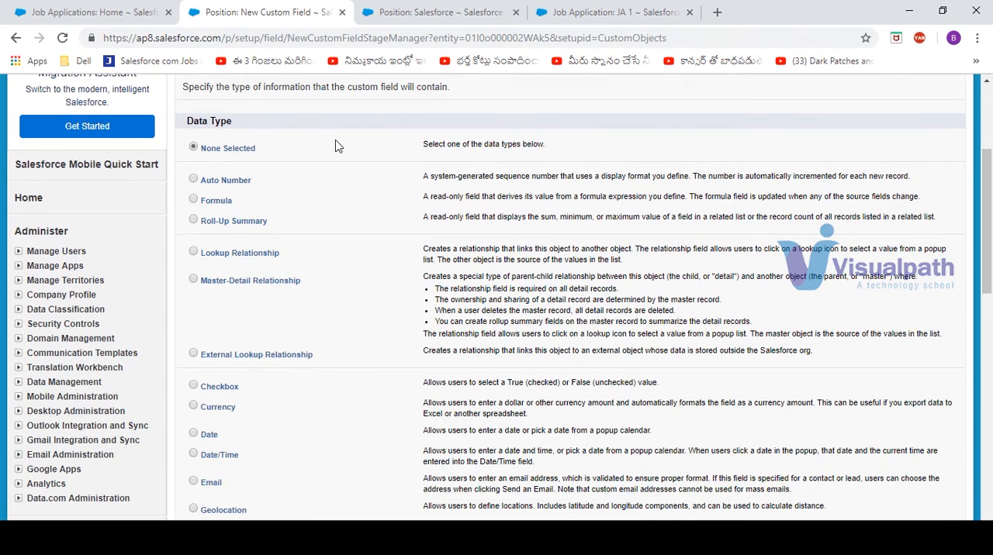
click(239, 223)
scroll(991, 114, up, 3)
click(912, 256)
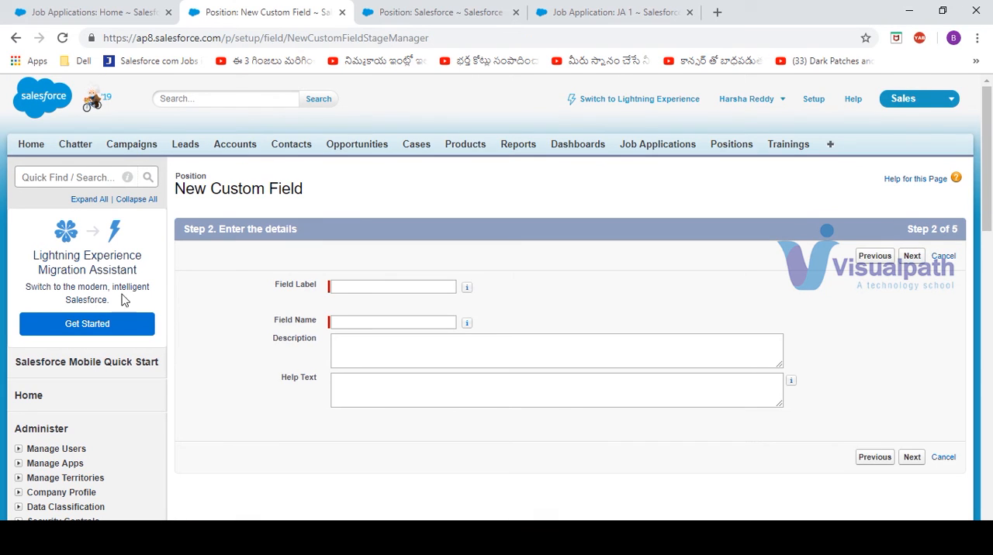
Step: Label the field "Min Amount" and continue to the summary calculation
click(363, 287)
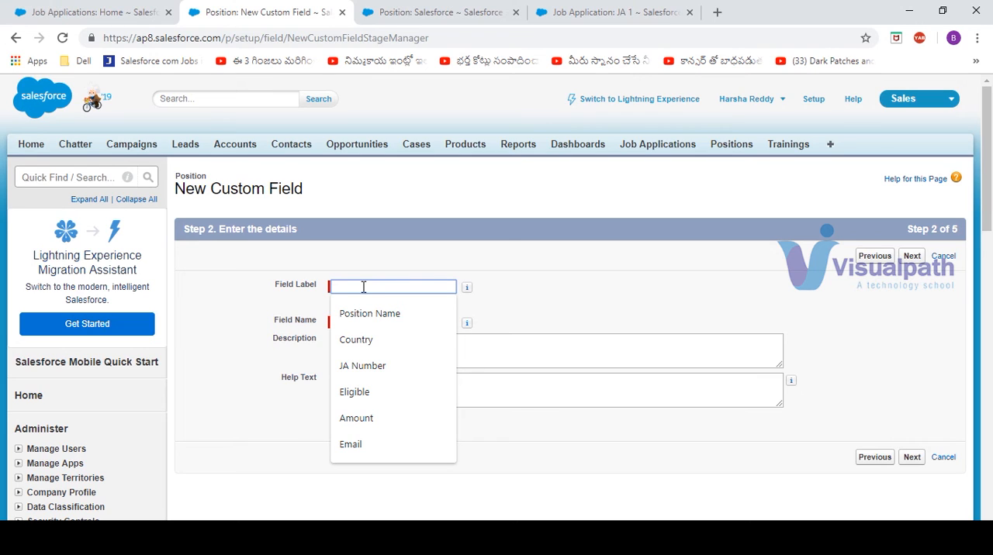
text(Mi)
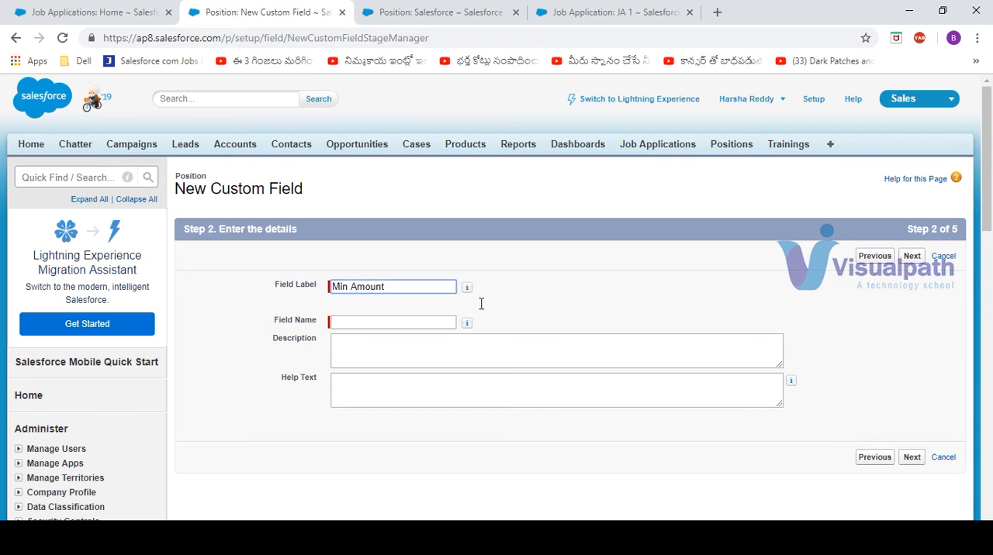
text(n Amount)
click(913, 256)
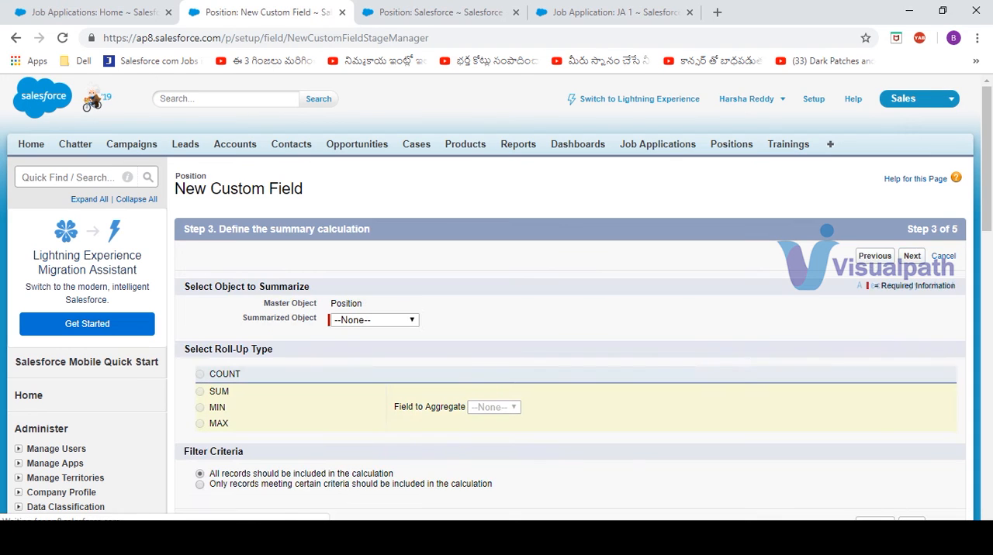
Step: Summarize Job Applications with the MIN roll-up type and aggregate the Amount field
click(416, 321)
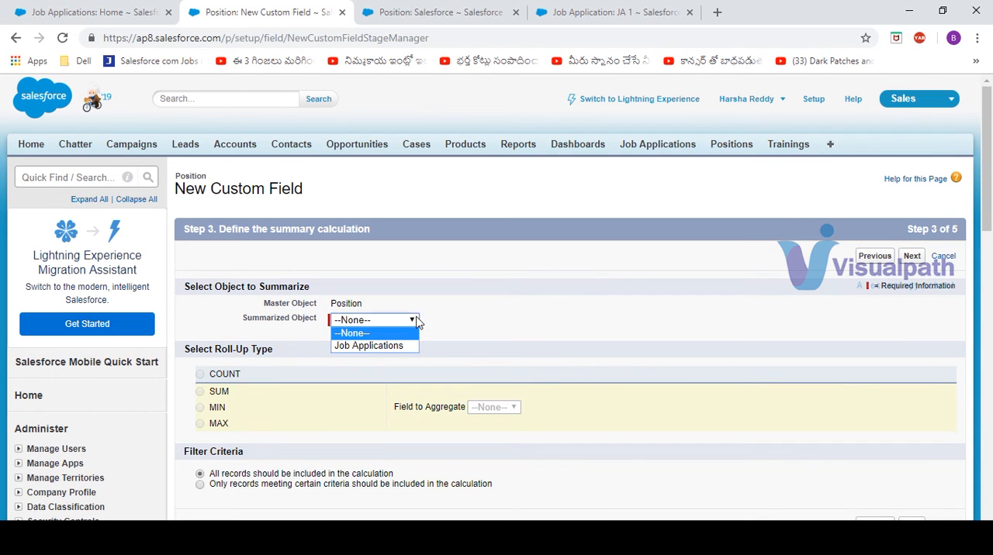
click(370, 346)
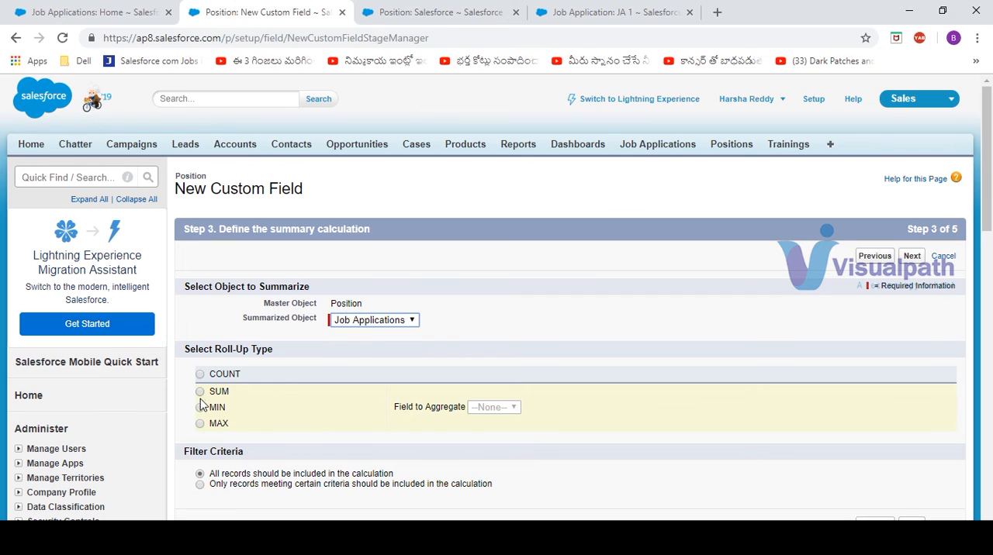
click(201, 410)
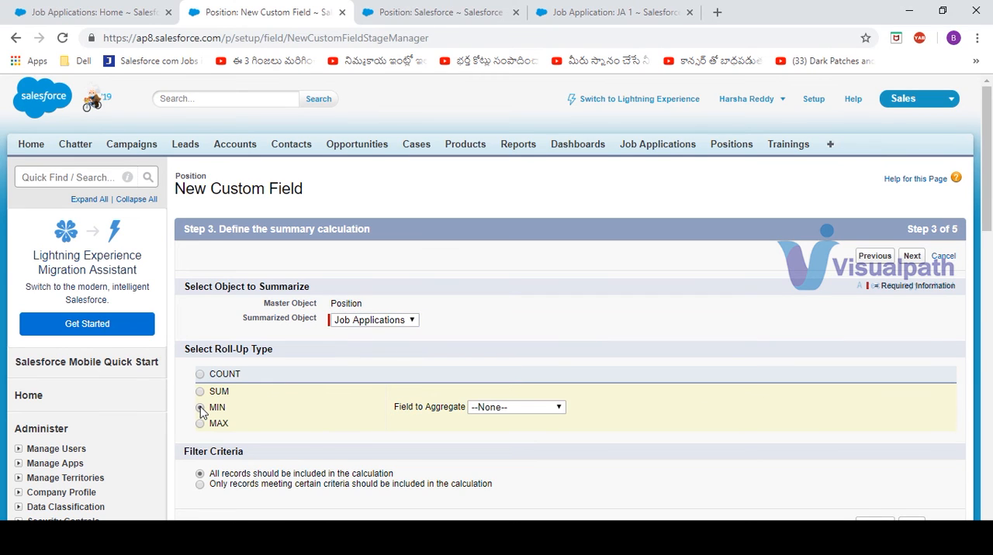
click(551, 410)
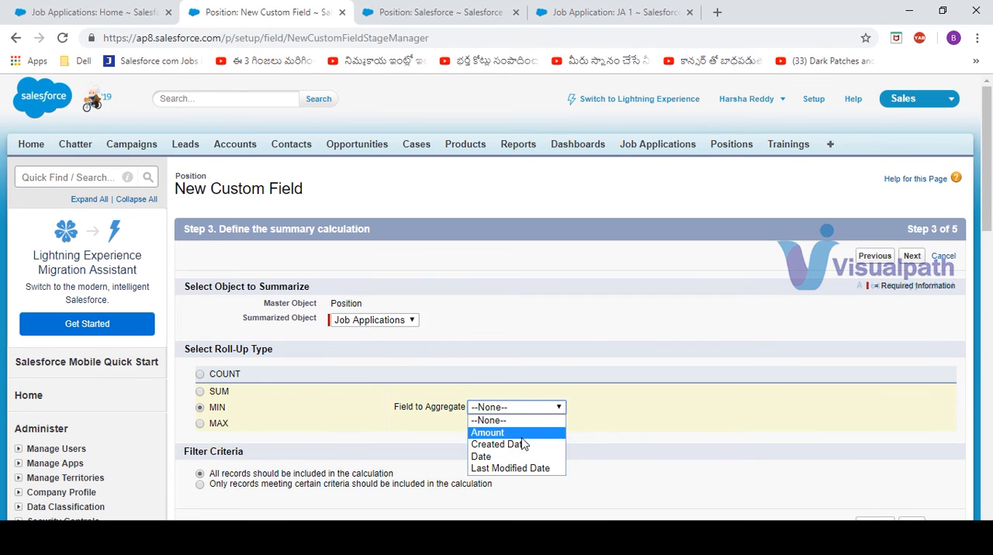
click(533, 434)
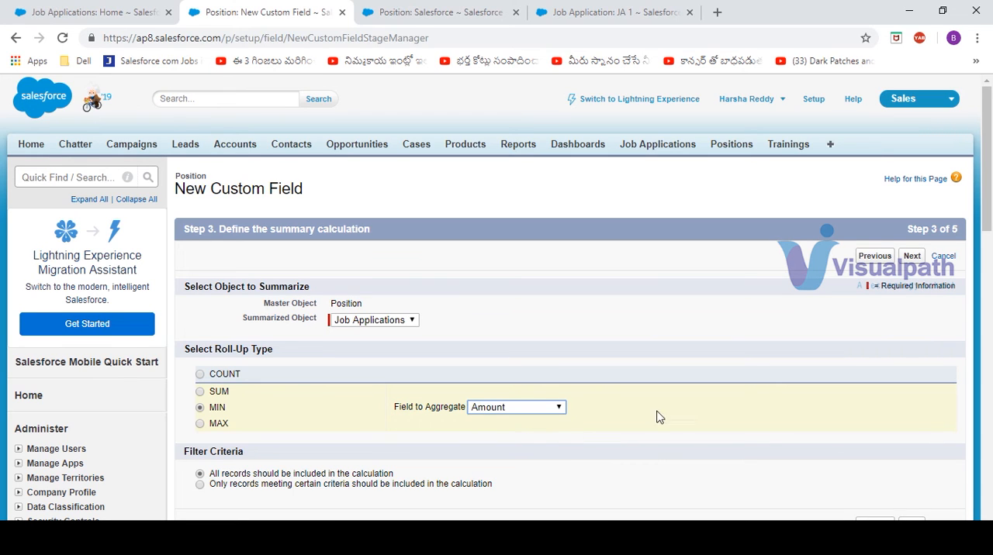
Step: Accept the default field-level security and Position Layout assignment, save the Min Amount field, and begin another new field
click(913, 258)
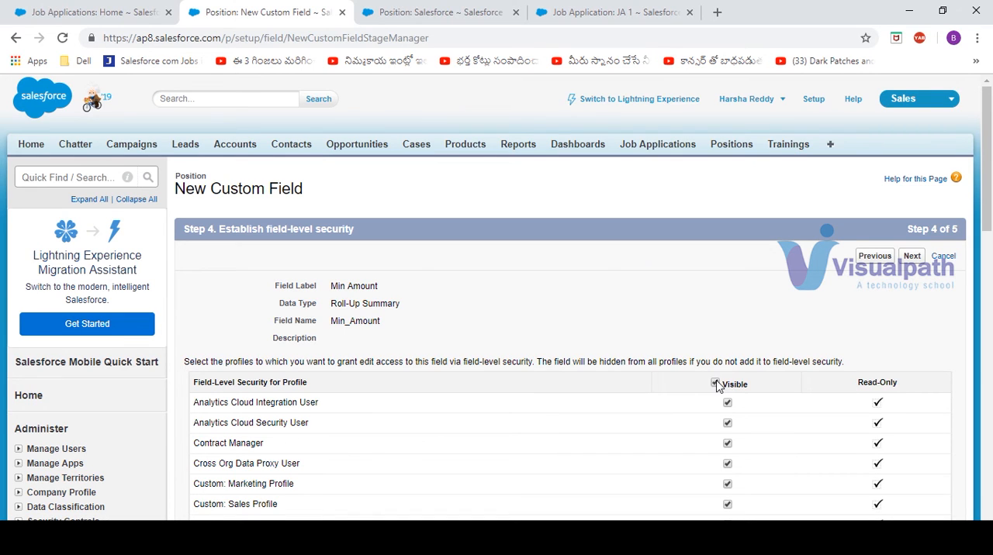
click(909, 260)
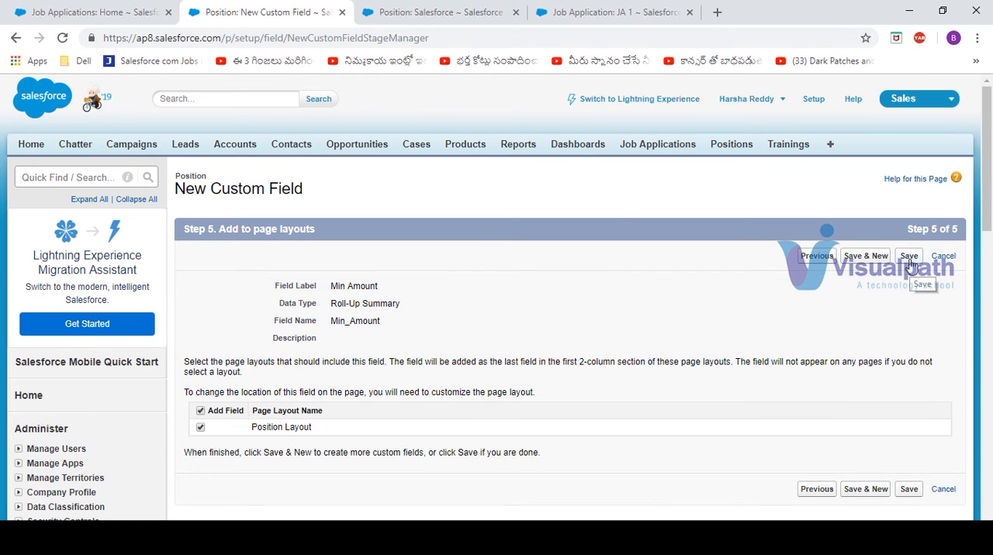
click(865, 256)
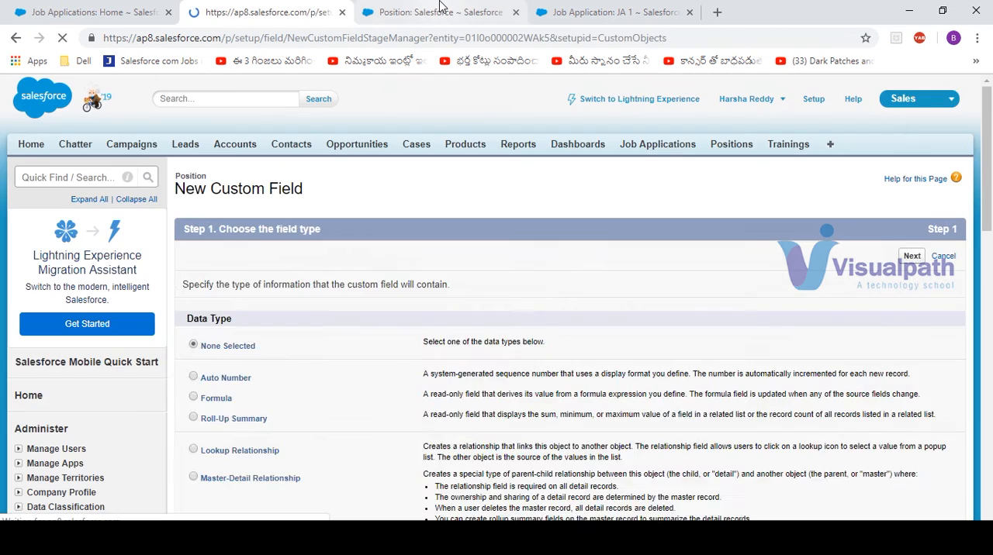
Step: Reload the Salesforce position record and check its Min Amount value
click(441, 11)
click(63, 38)
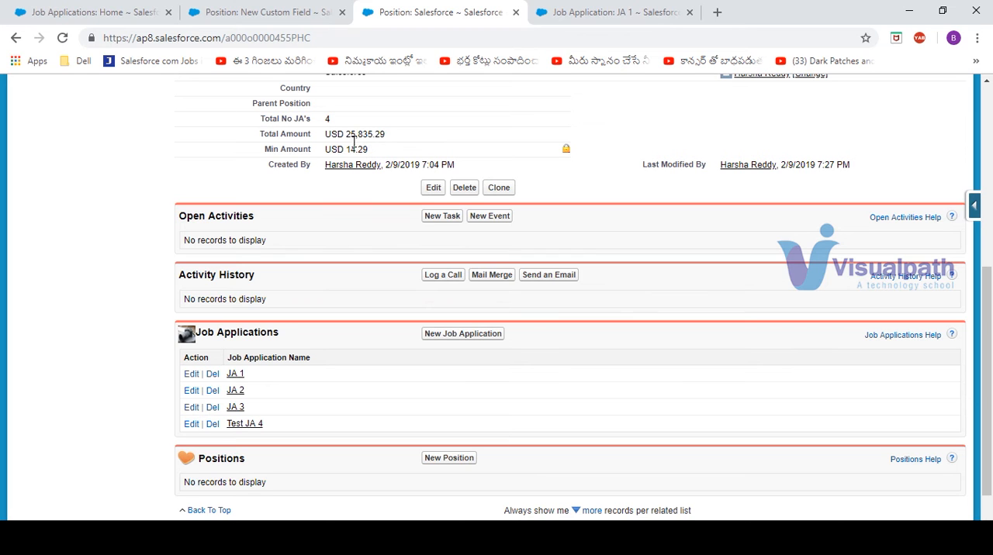
Step: Return to the new Position custom field, choose Roll-Up Summary as its data type, and continue to the details
click(259, 11)
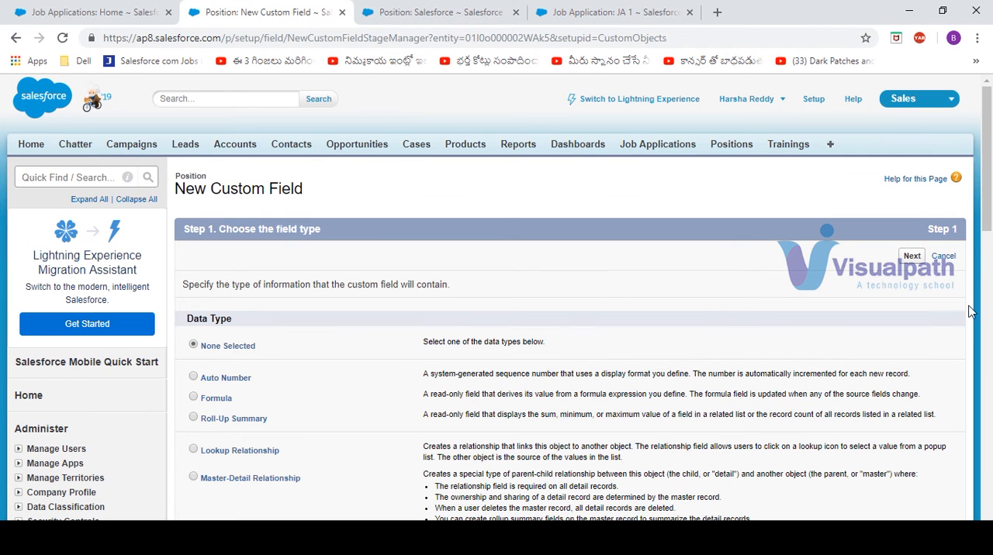
scroll(411, 231, down, 2)
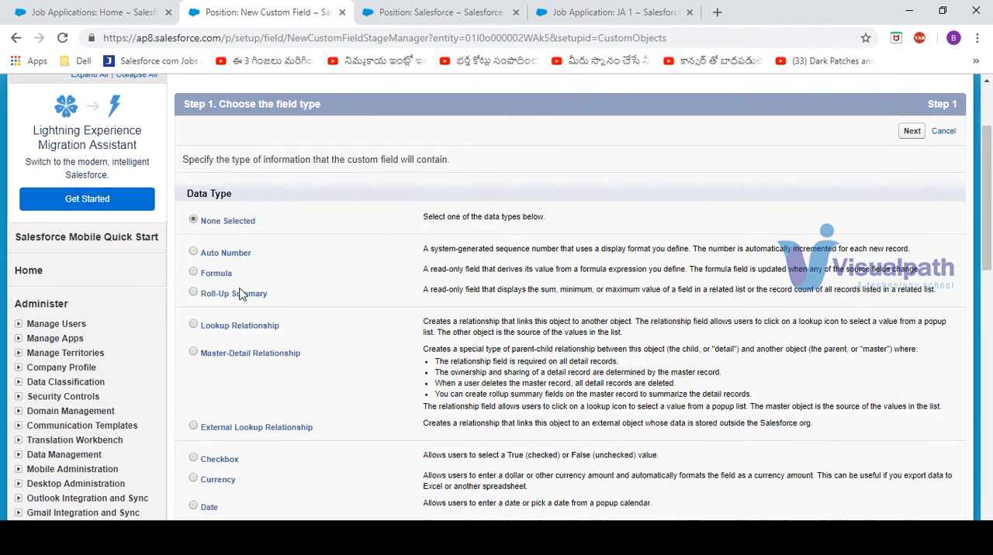
click(238, 292)
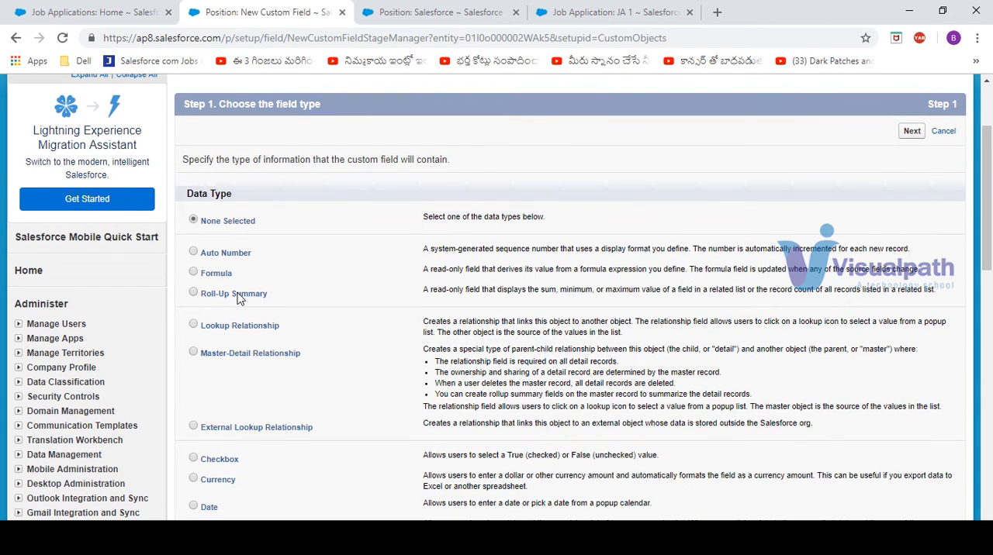
click(912, 130)
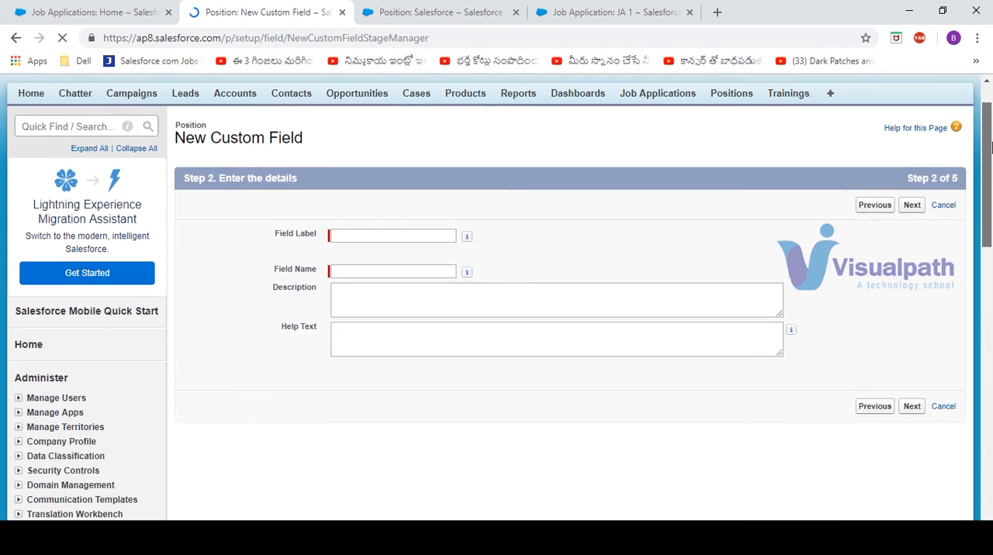
Step: Label the field "Max Date" with the field name Max_Date and continue to the summary calculation
scroll(570, 310, down, 2)
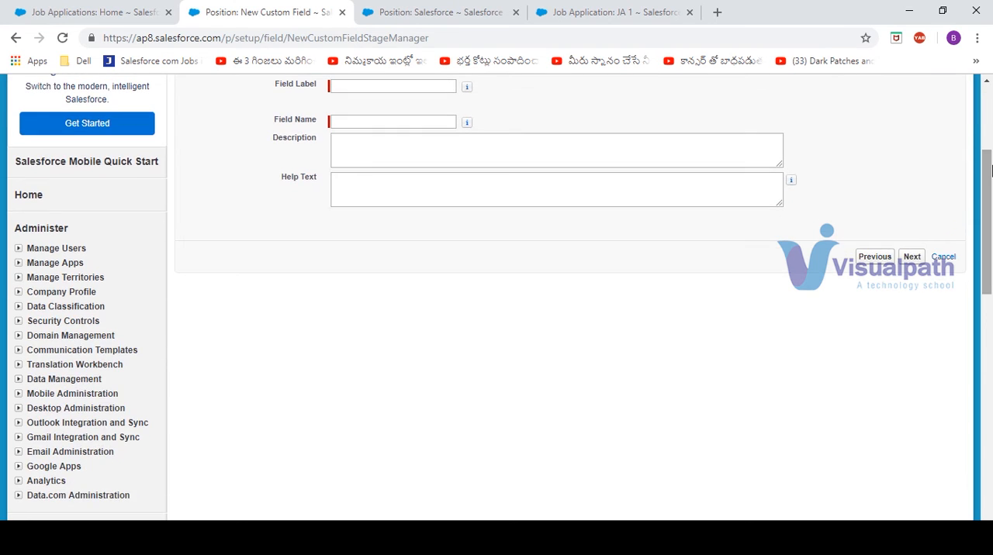
click(381, 84)
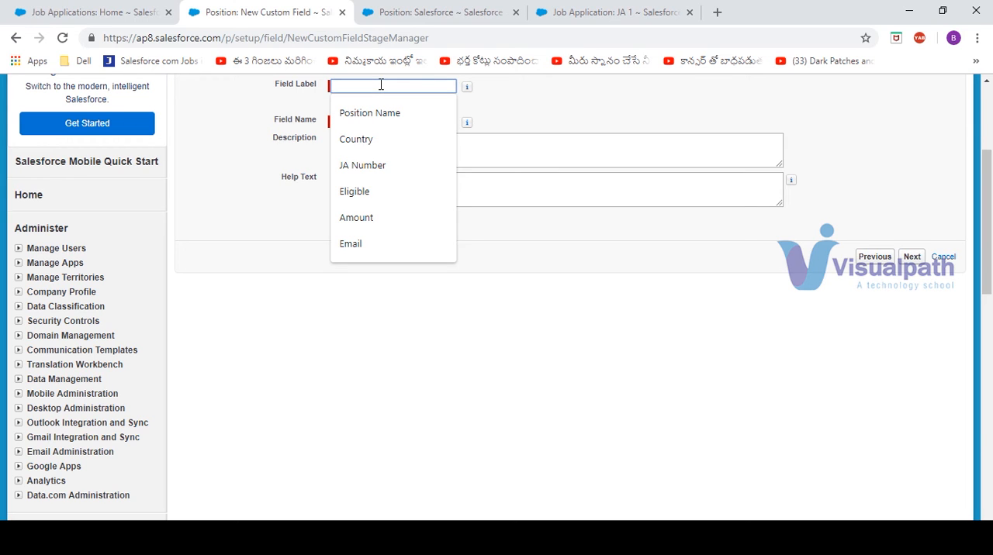
text(Max Dat)
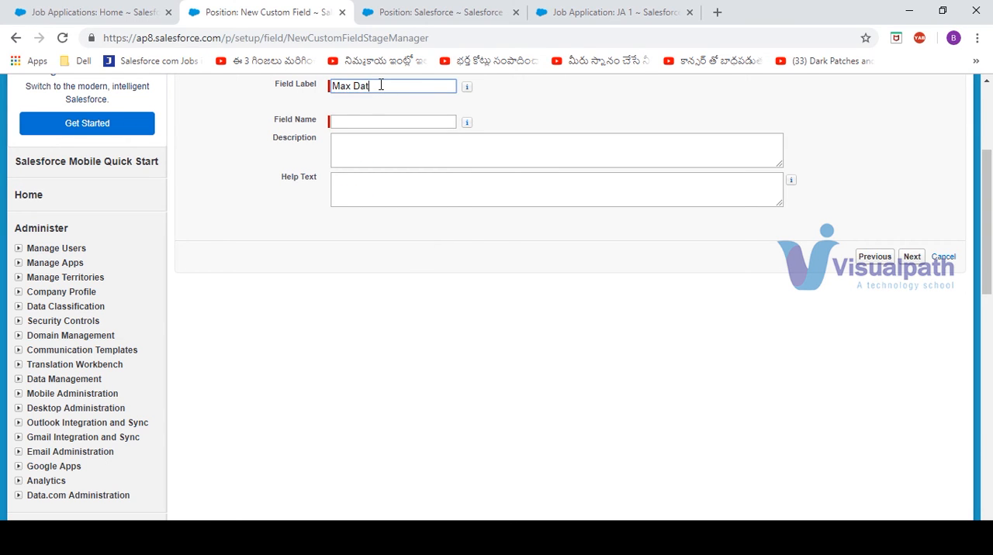
text(e)
key(Tab)
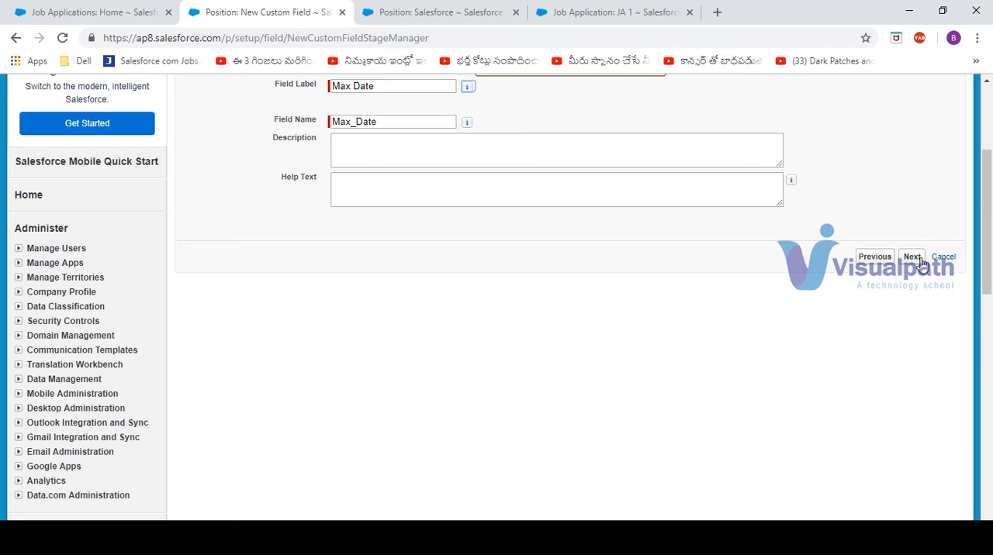
click(916, 258)
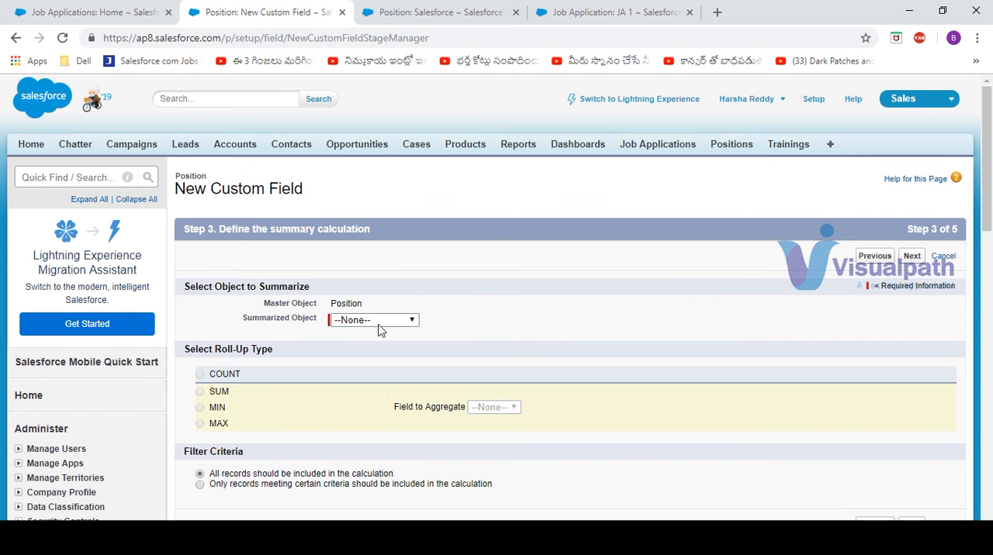
Step: Summarize Job Applications with the MAX roll-up type and aggregate the Created Date field
click(380, 330)
click(393, 347)
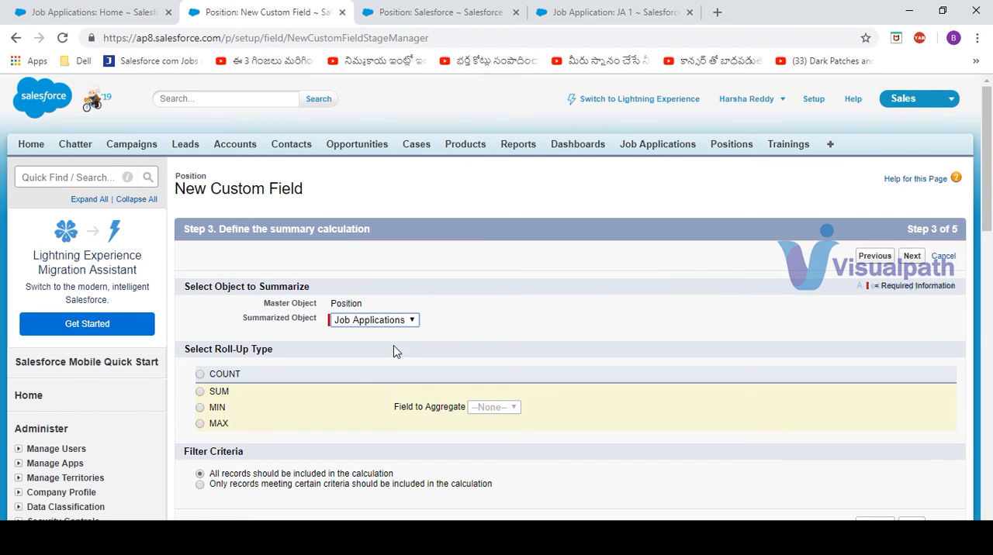
click(206, 427)
click(203, 426)
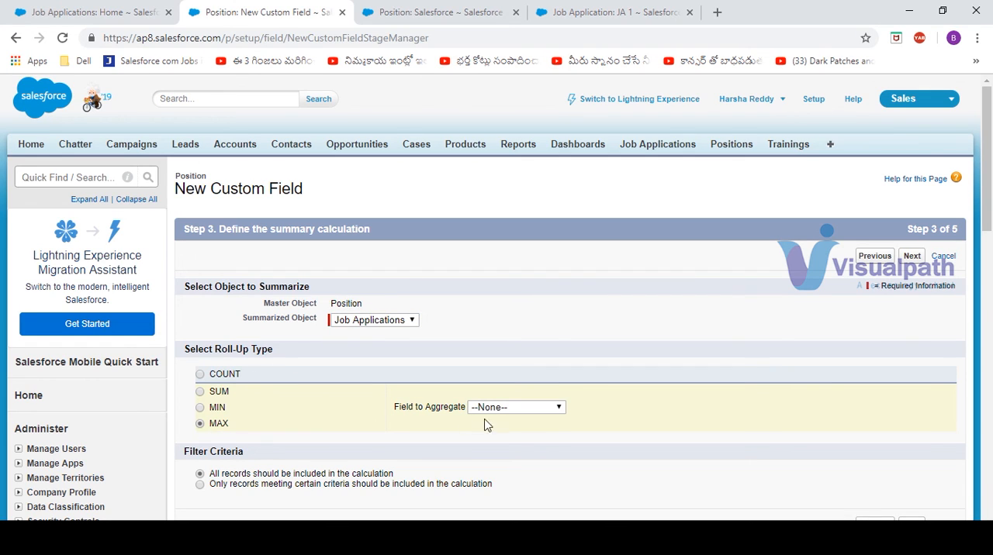
click(552, 408)
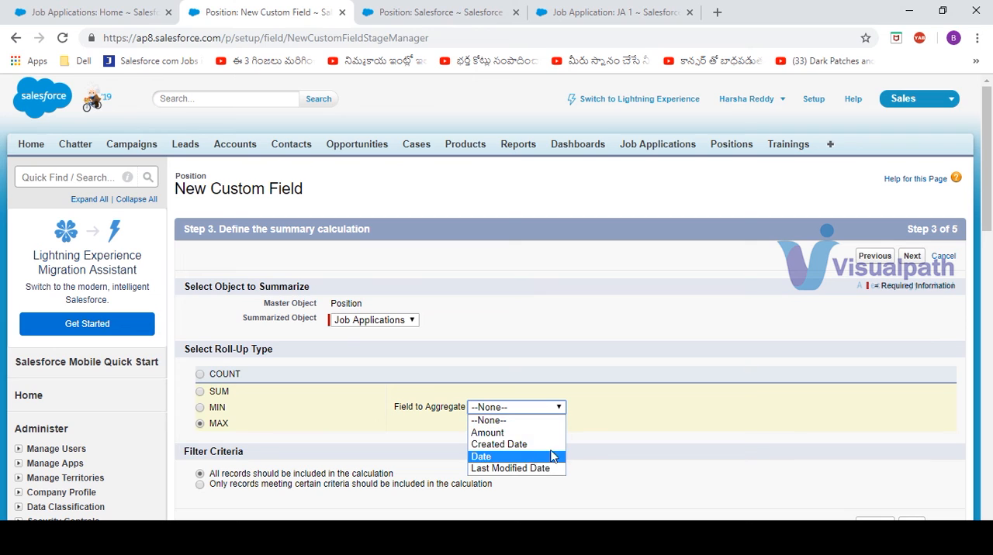
click(557, 445)
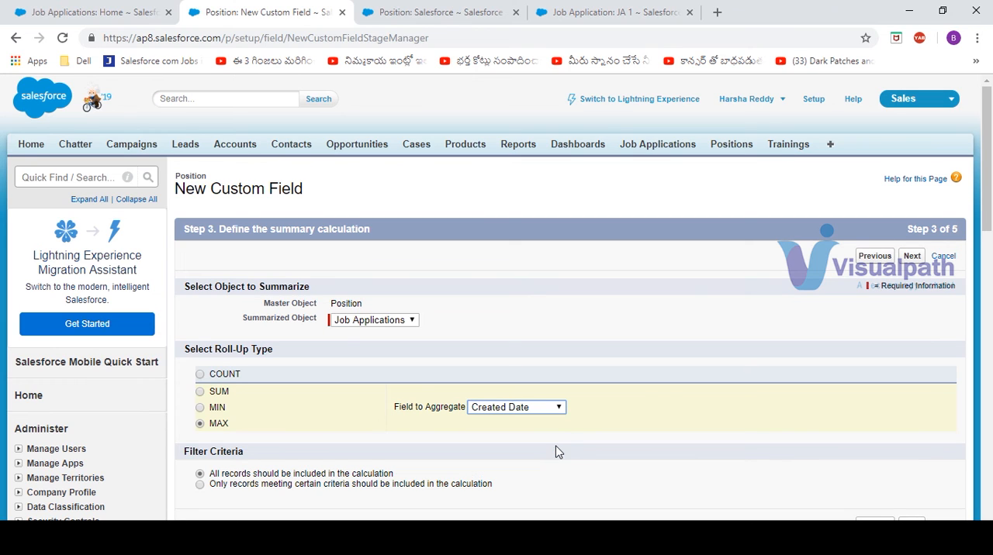
Step: Accept the default field-level security and page layout settings for Max Date and save the field
click(914, 258)
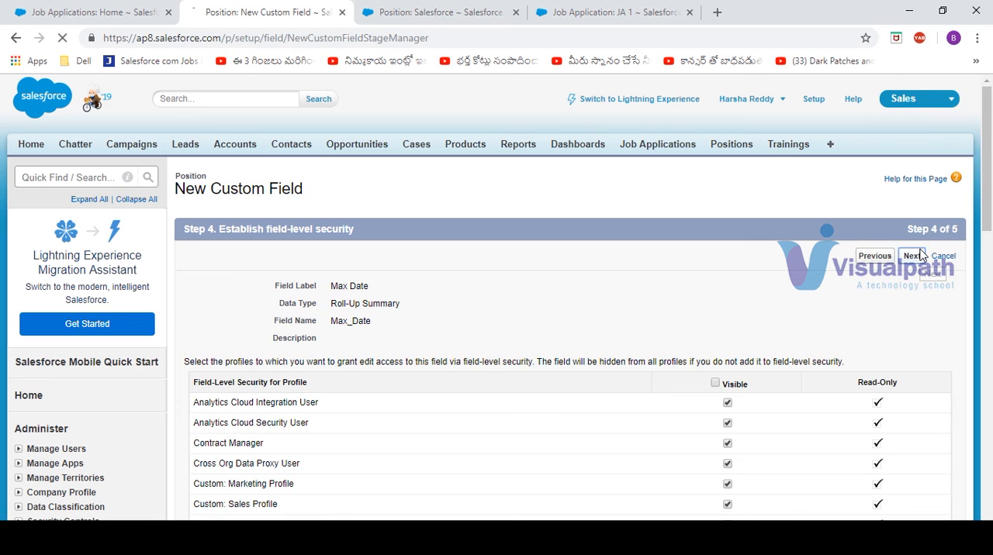
click(913, 256)
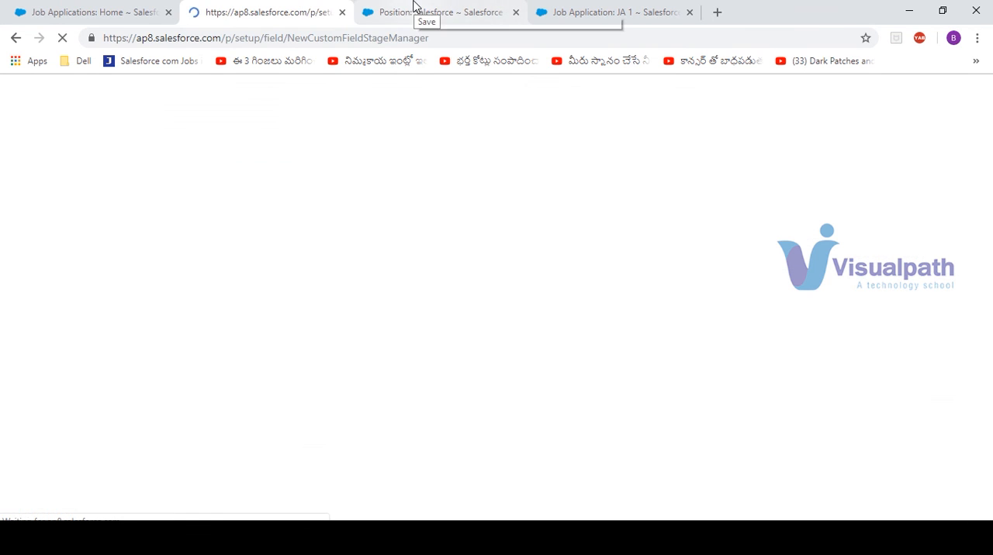
Step: Reload the Salesforce position record and check its Max Date value alongside the other roll-up fields
click(416, 11)
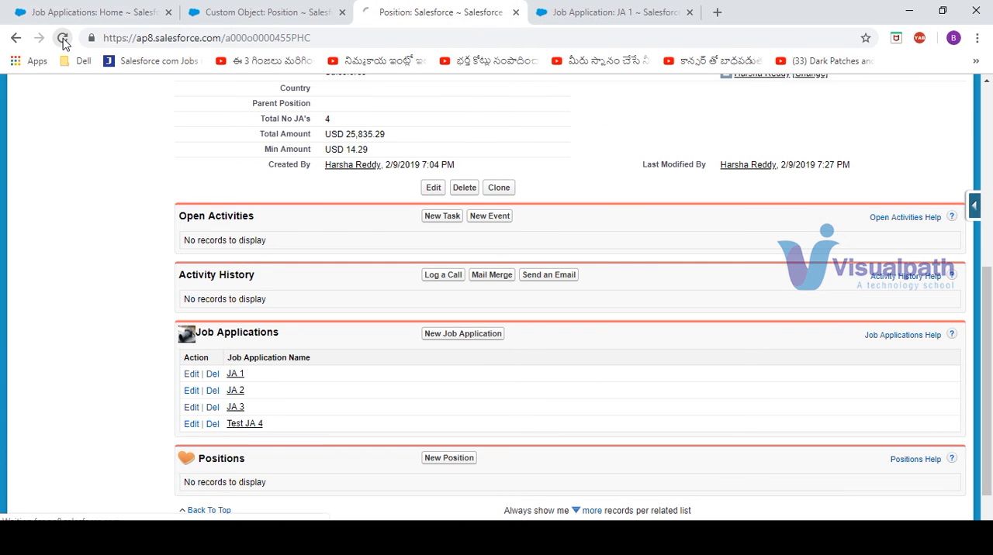
click(63, 39)
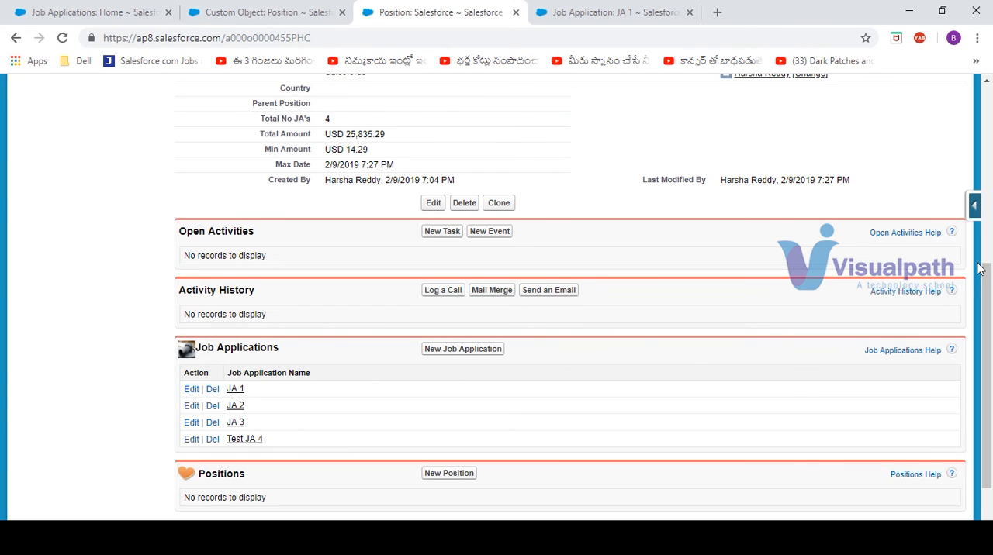
drag(988, 275, 988, 218)
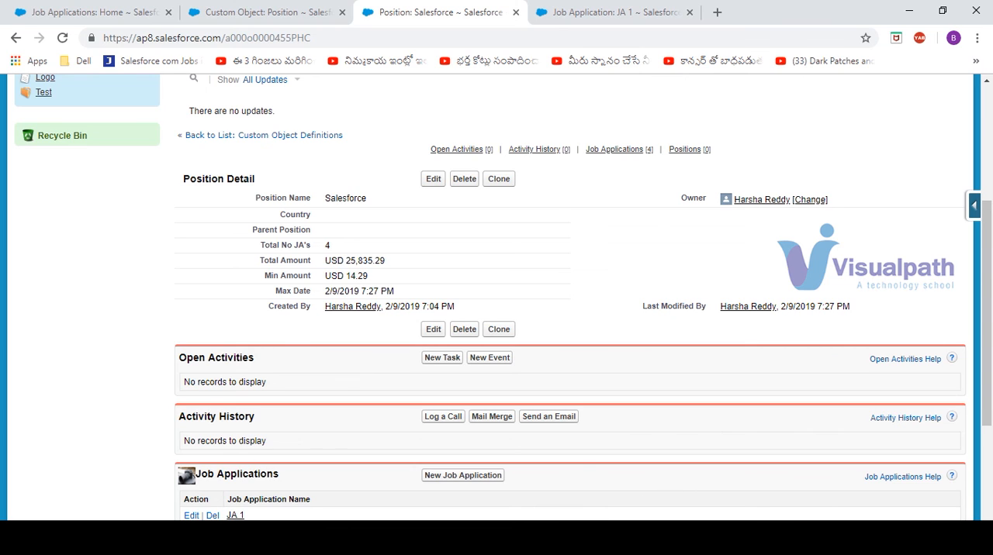
Step: Switch to the Salesforce Training notes in Notepad and add the heading "Security Controlls:" underlined with equals signs below the Max entry
click(272, 537)
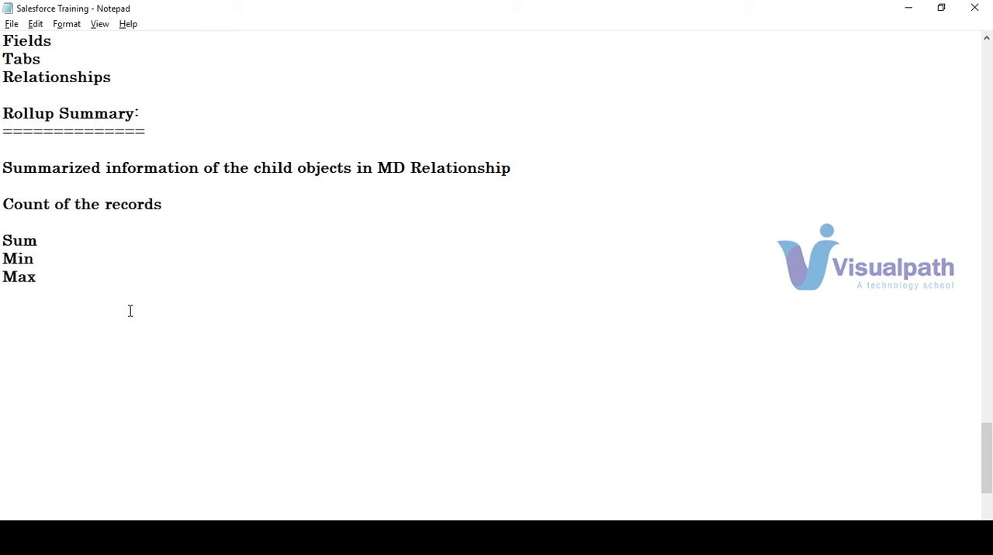
key(Return)
text(Security )
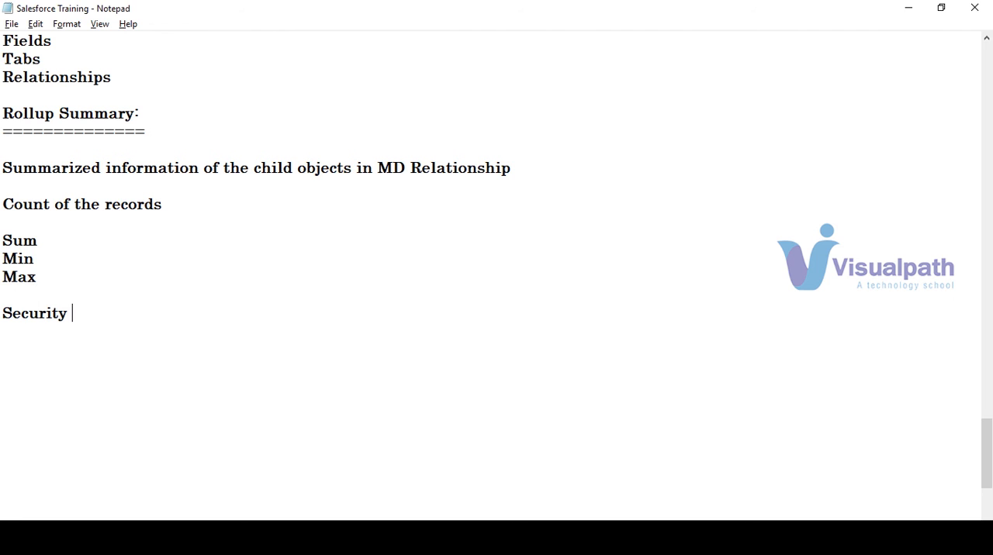
text(Controlles)
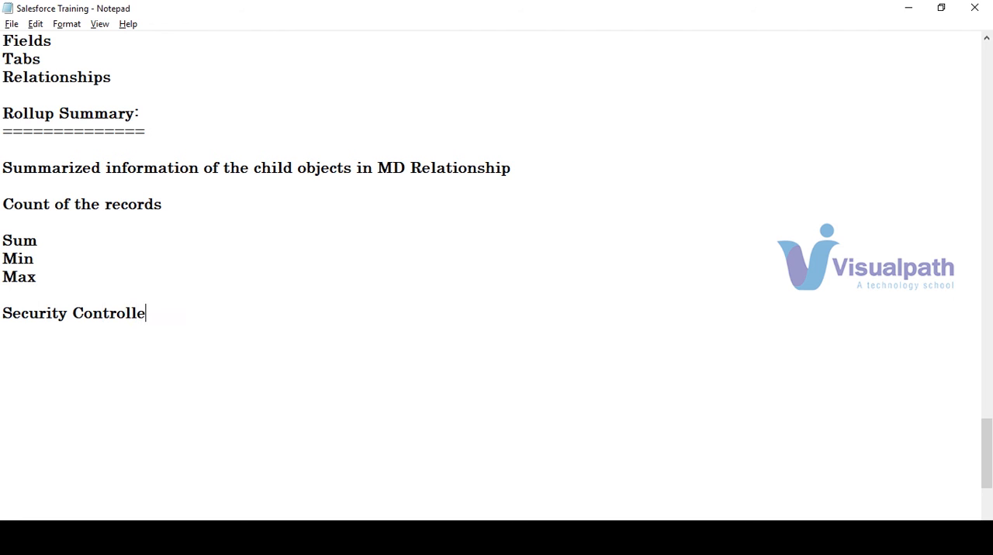
key(BackSpace)
key(BackSpace)
text(s:)
key(Return)
text(===============)
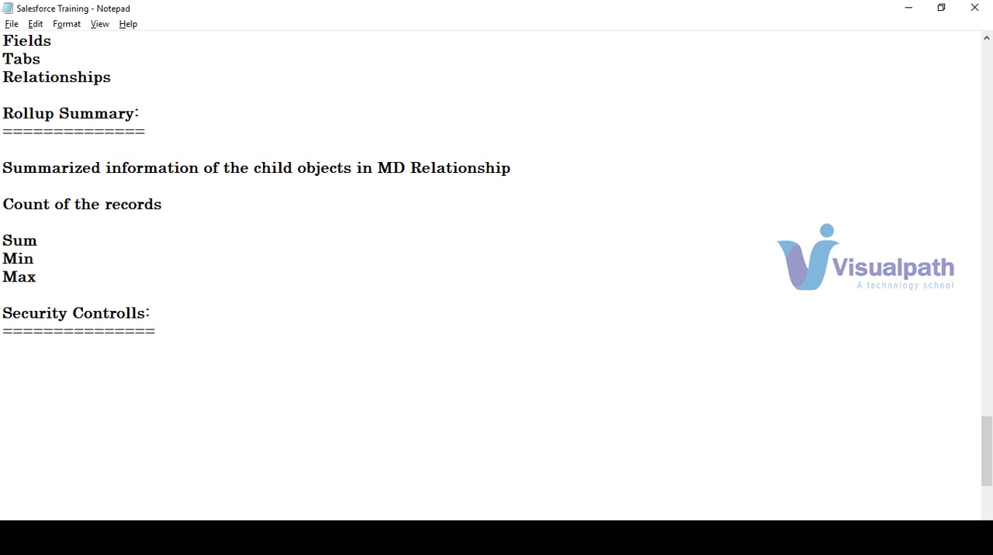
Step: List "Profile" and "OWD" on separate lines under the Security Controlls heading and begin the "Permission" entry
key(Return)
key(Return)
text(Profile )
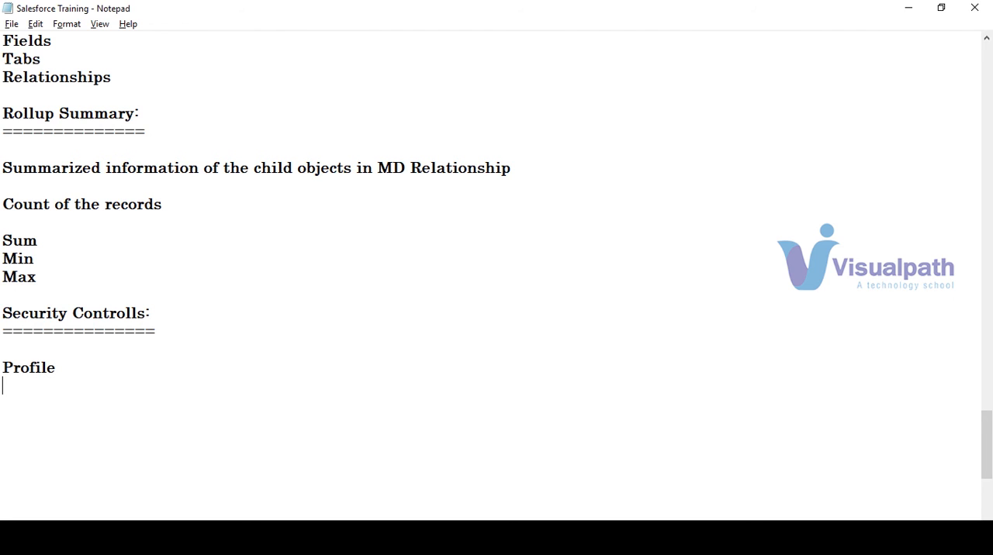
text(OWD Permission Se)
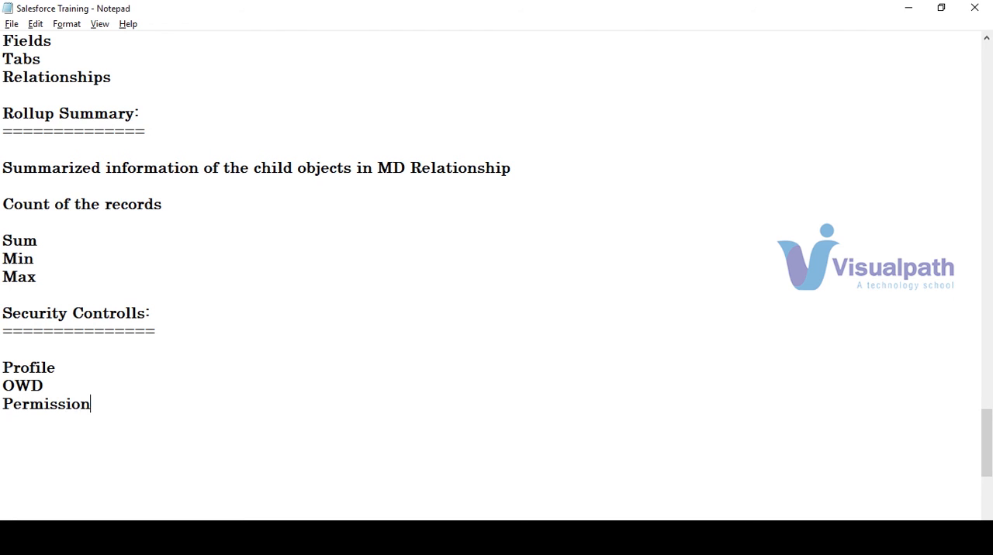